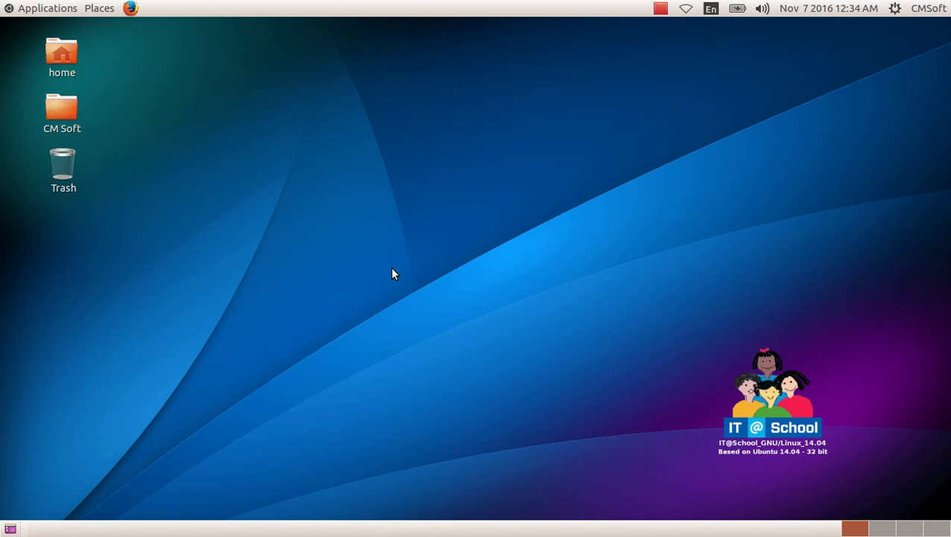
- Launch the GIMP Image Editor from the Applications > Graphics menu
{"action": "left_click", "coordinate": [64, 8]}
{"action": "mouse_move", "coordinate": [44, 90]}
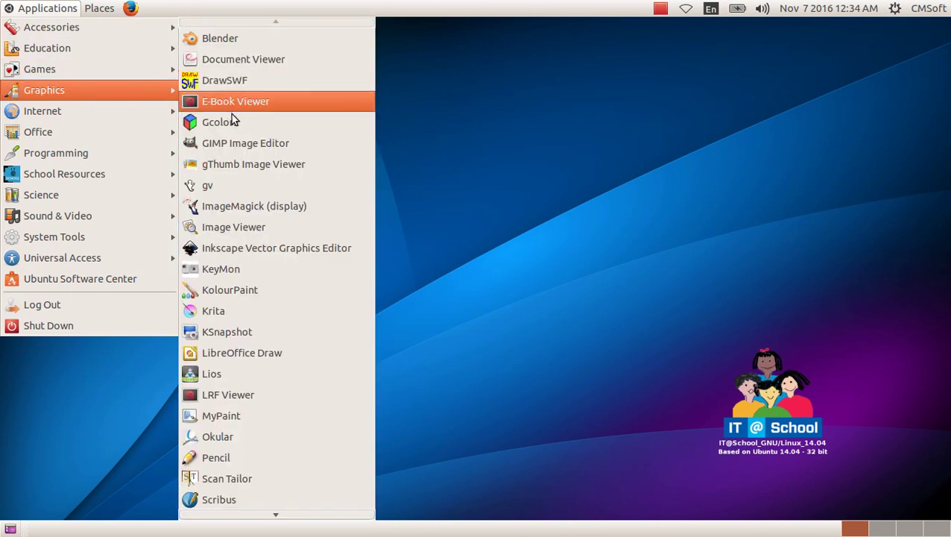
{"action": "left_click", "coordinate": [261, 143]}
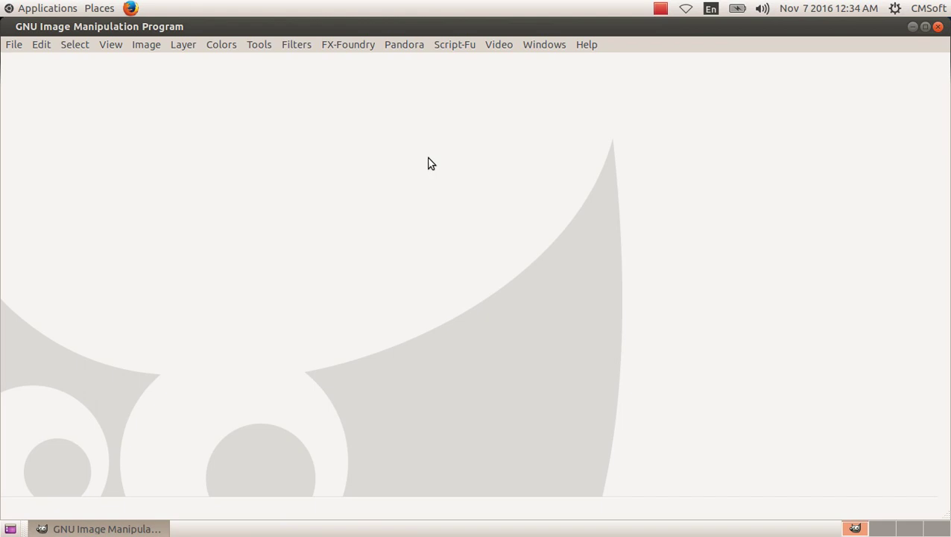
- Create a new A4 (300ppi) 2480×3508 image with millimetres as the unit
{"action": "left_click", "coordinate": [13, 46]}
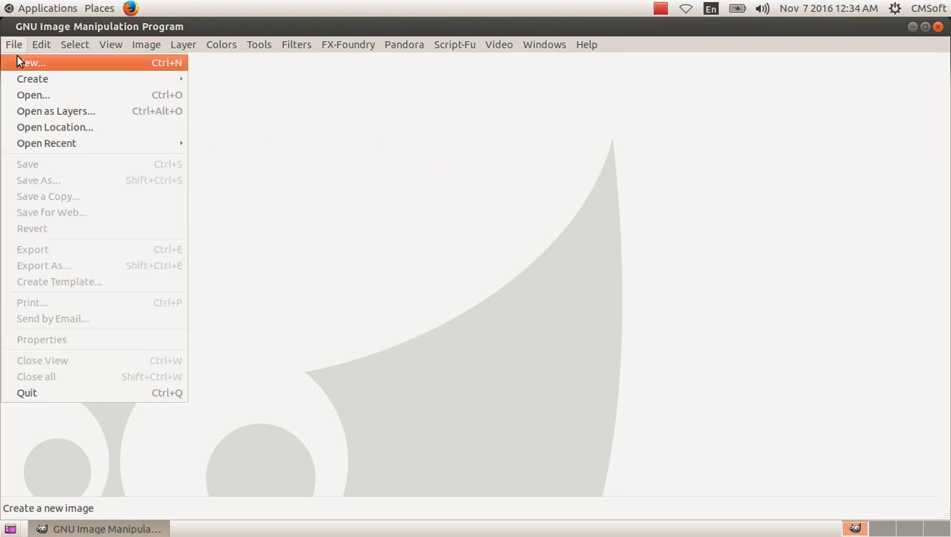
{"action": "left_click", "coordinate": [19, 61]}
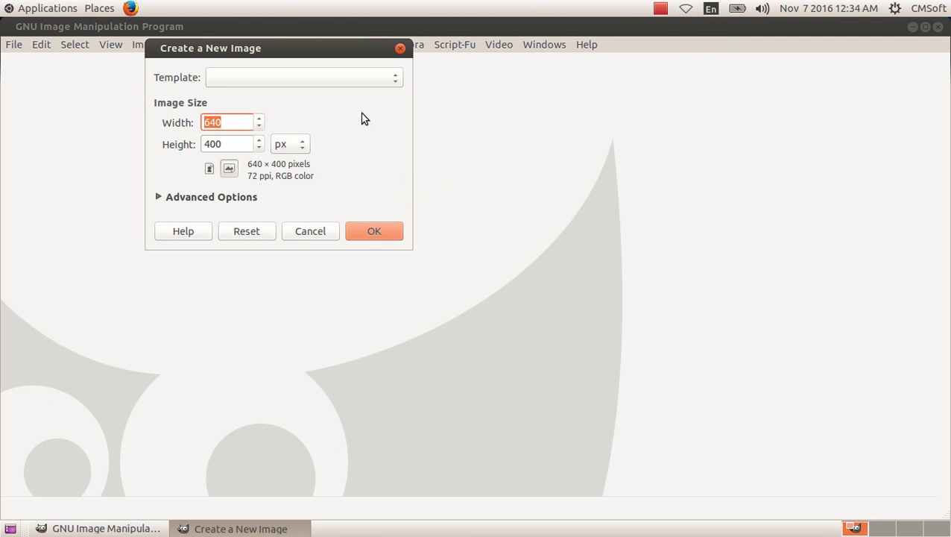
{"action": "left_click", "coordinate": [386, 79]}
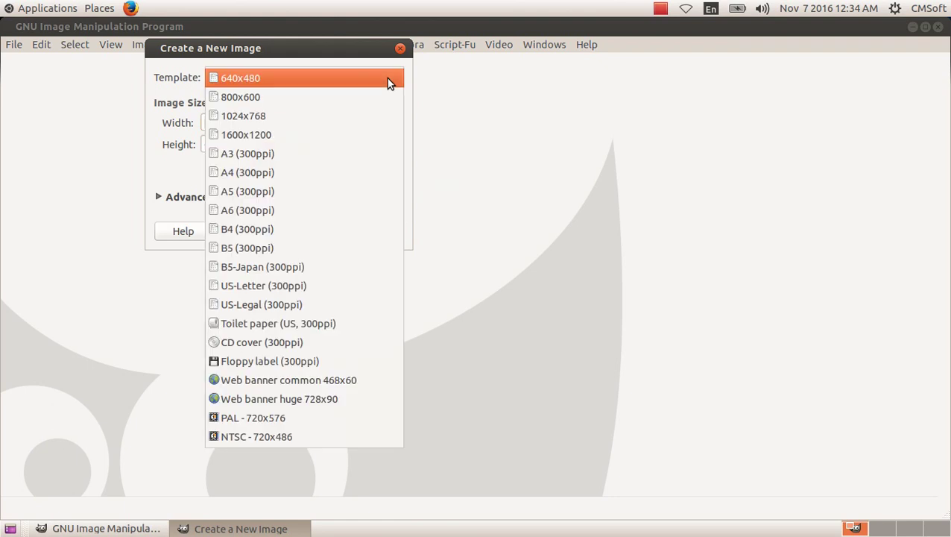
{"action": "left_click", "coordinate": [371, 173]}
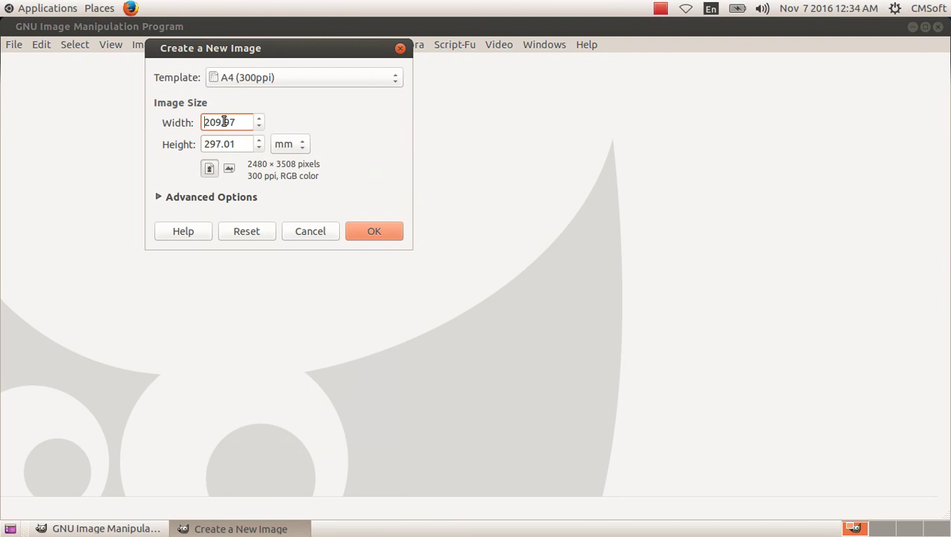
{"action": "left_click", "coordinate": [302, 148]}
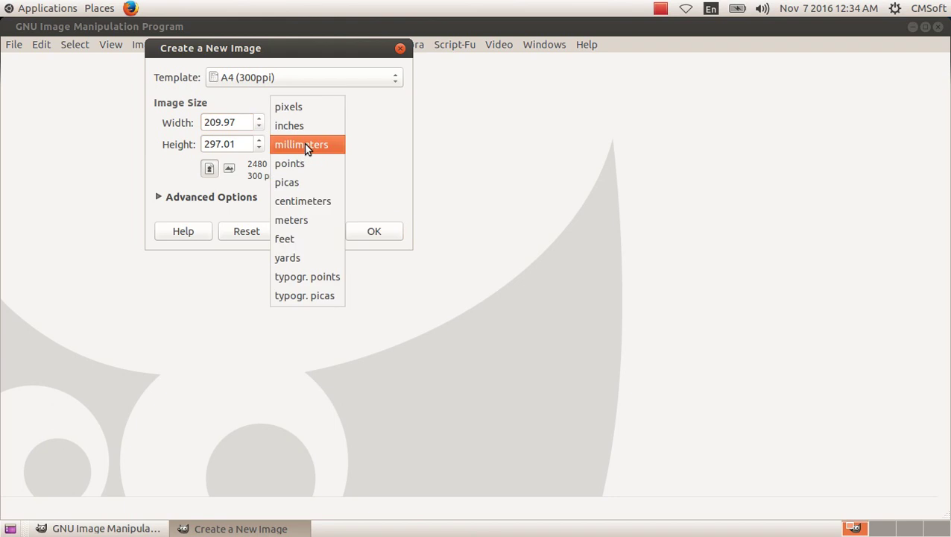
{"action": "left_click", "coordinate": [304, 146]}
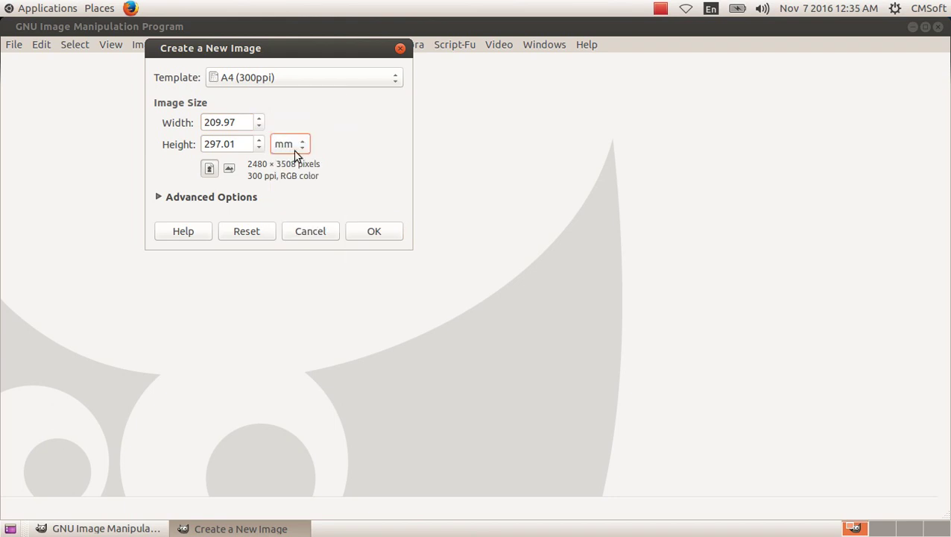
{"action": "left_click", "coordinate": [376, 234]}
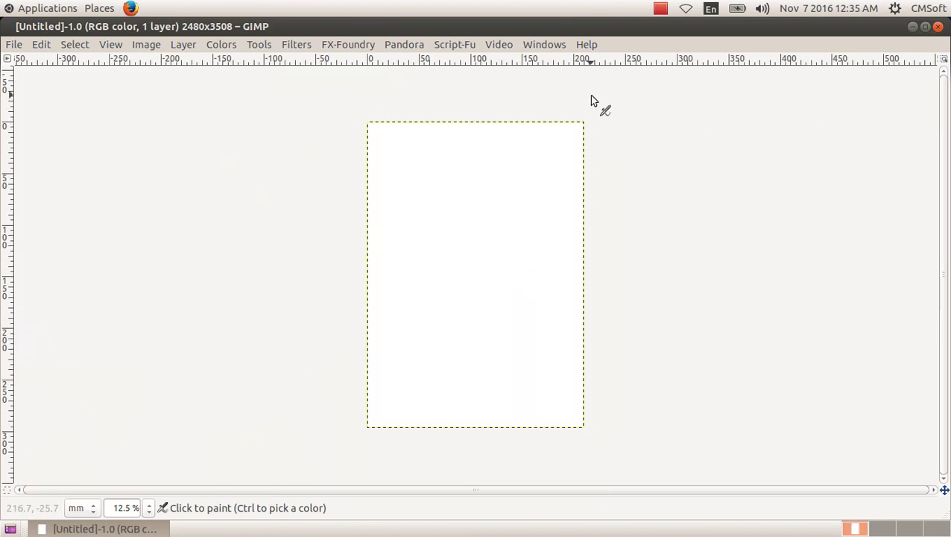
- Show the toolbox and place the unmaximised image window to its right
{"action": "left_click", "coordinate": [556, 46]}
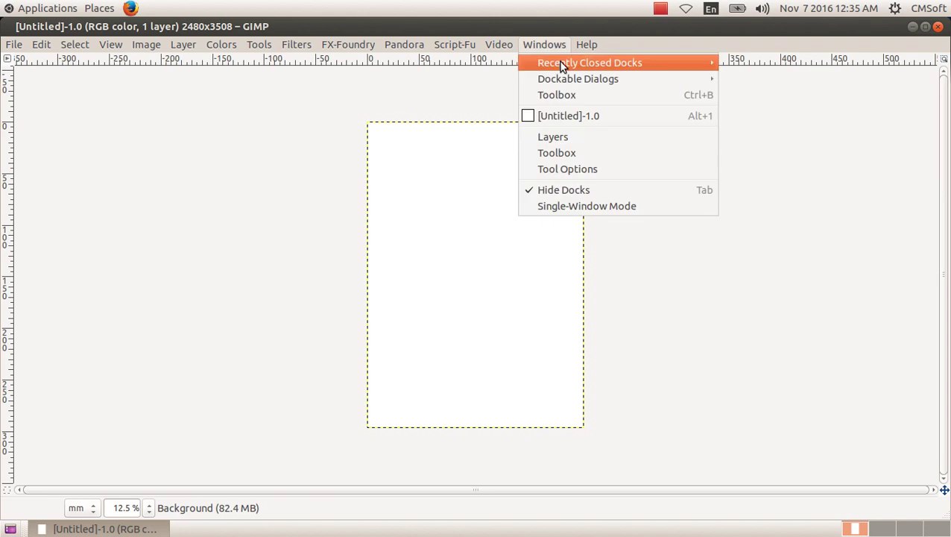
{"action": "left_click", "coordinate": [577, 96]}
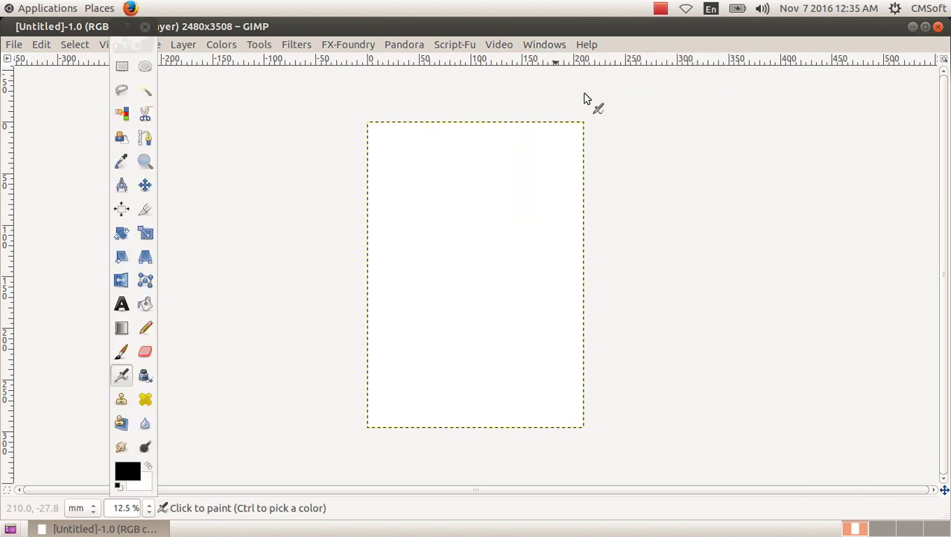
{"action": "left_click", "coordinate": [925, 26]}
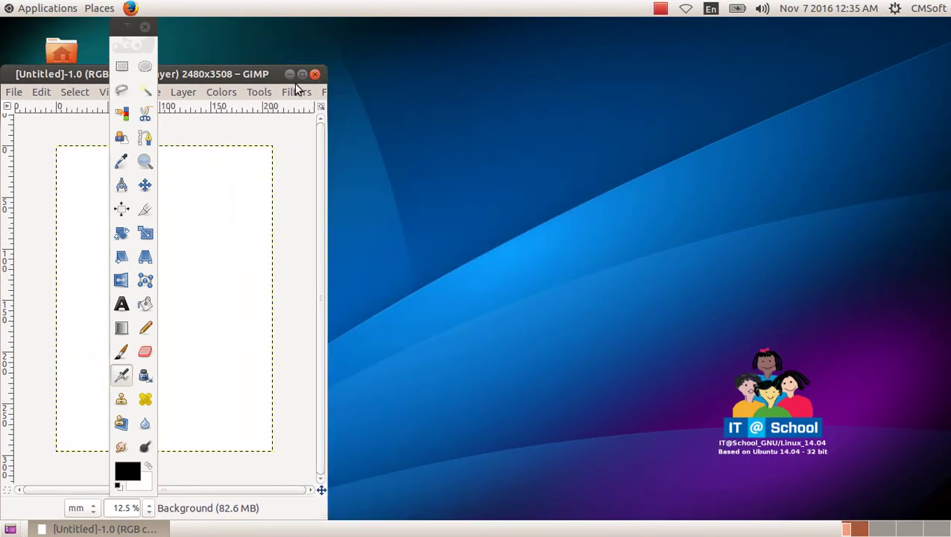
{"action": "mouse_move", "coordinate": [253, 77]}
{"action": "left_mouse_down"}
{"action": "mouse_move", "coordinate": [464, 77]}
{"action": "mouse_move", "coordinate": [581, 29]}
{"action": "left_mouse_up"}
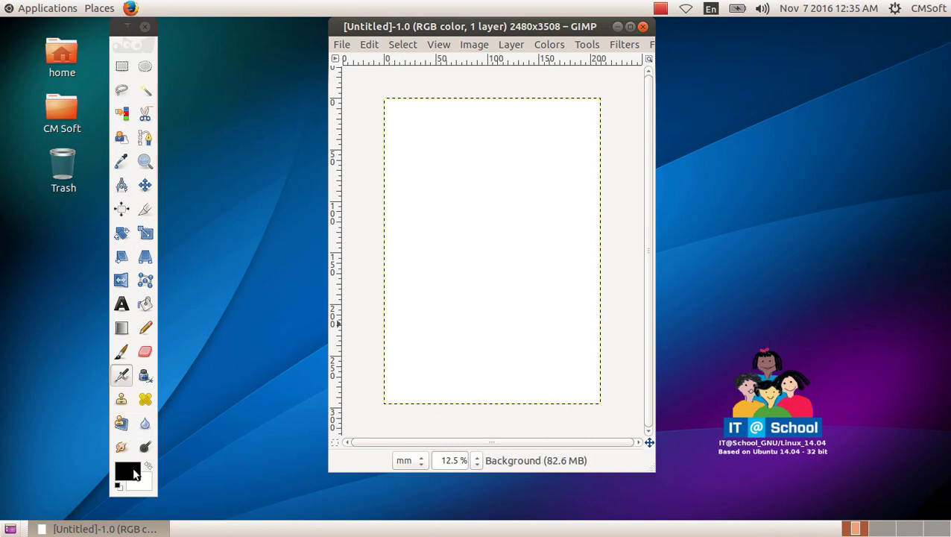
- Blend a top-to-bottom gradient from 7c0909 to bc6b6b down the whole page
{"action": "left_click", "coordinate": [123, 330]}
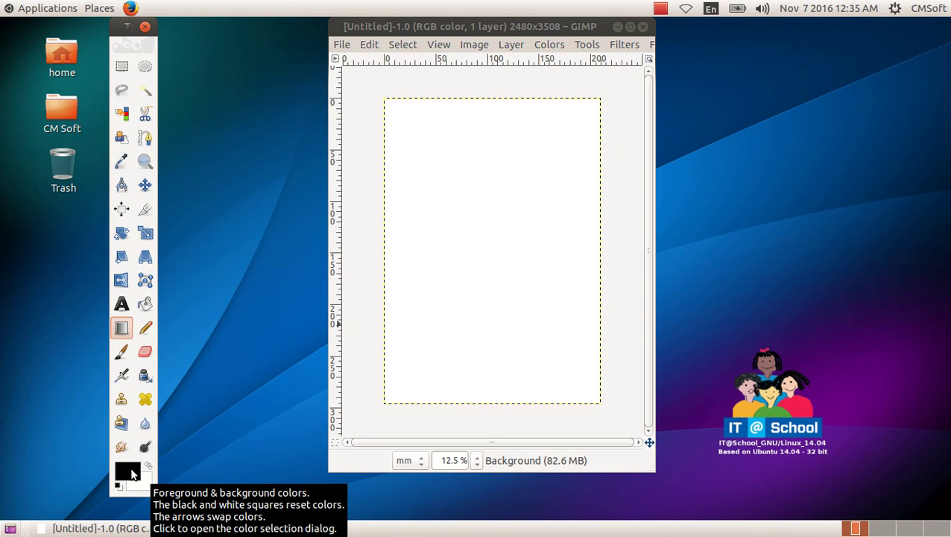
{"action": "left_click", "coordinate": [131, 470]}
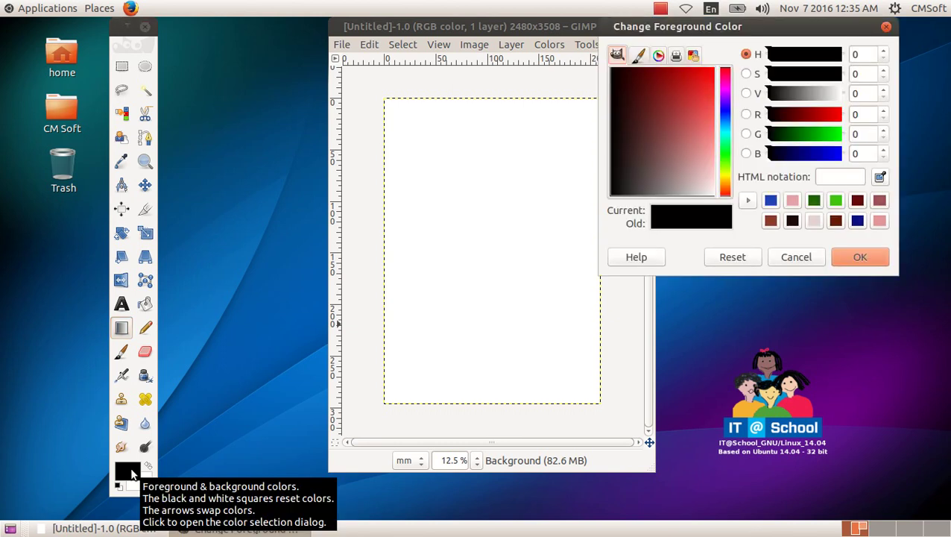
{"action": "left_click_drag", "start_coordinate": [661, 77], "coordinate": [659, 76]}
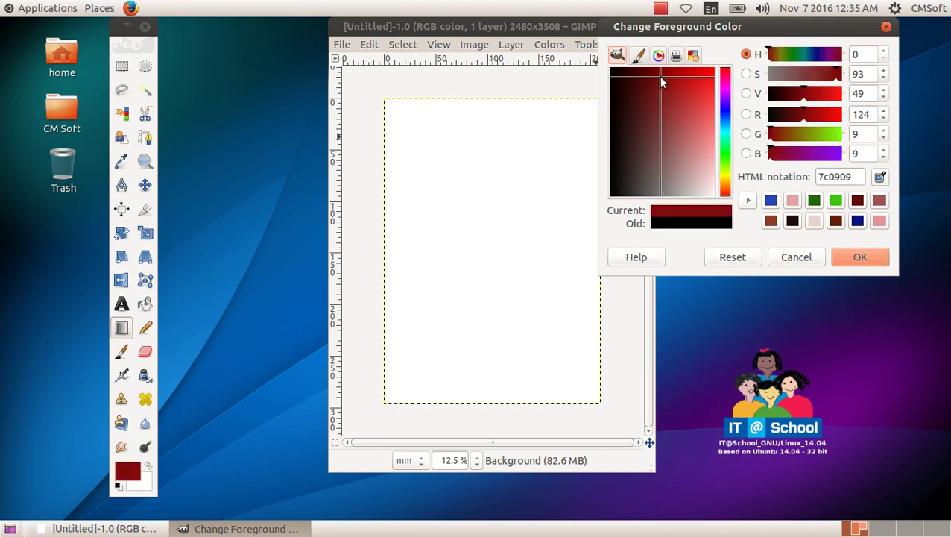
{"action": "left_click", "coordinate": [851, 258]}
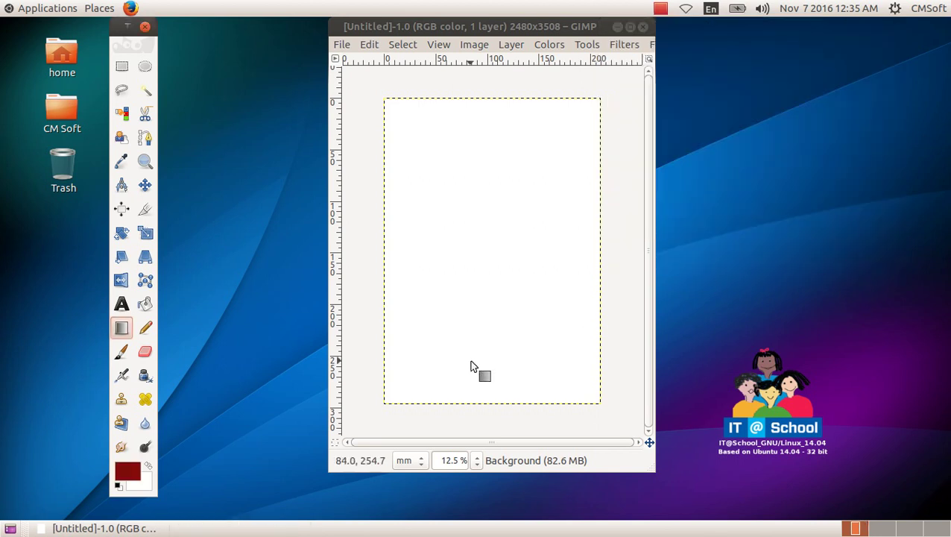
{"action": "left_click", "coordinate": [145, 487]}
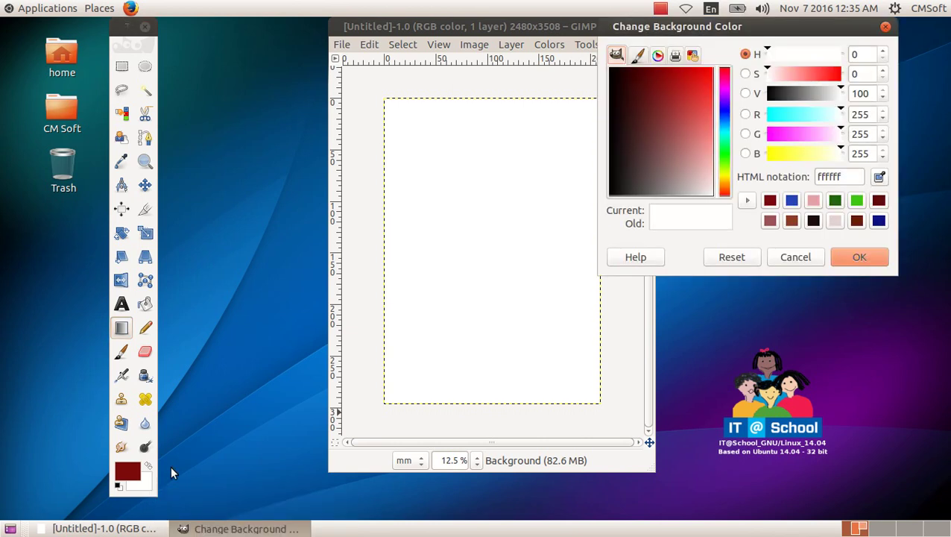
{"action": "left_click_drag", "start_coordinate": [698, 128], "coordinate": [686, 142]}
{"action": "left_click", "coordinate": [854, 258]}
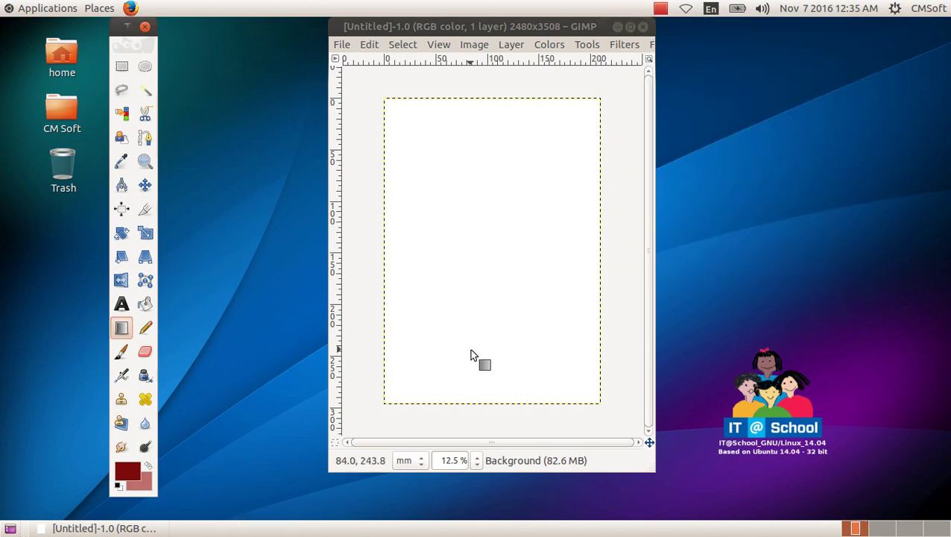
{"action": "left_click", "coordinate": [122, 328]}
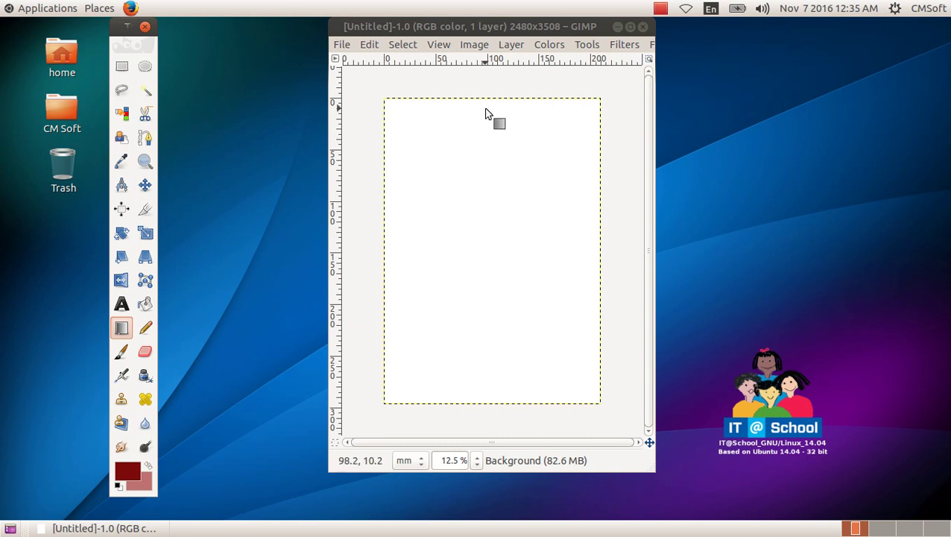
{"action": "left_click_drag", "start_coordinate": [486, 109], "coordinate": [486, 387]}
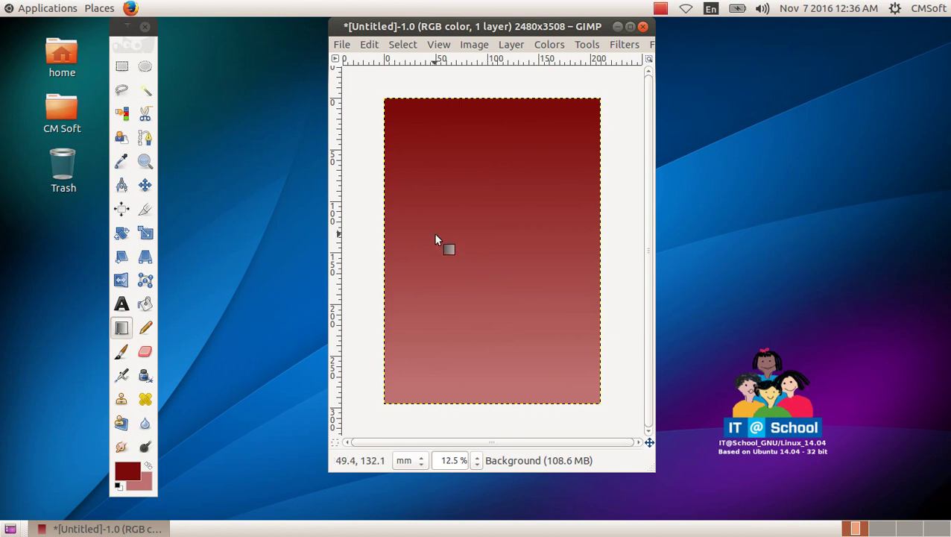
- Select the Paintbrush and enlarge its size to about 29
{"action": "left_click", "coordinate": [123, 354]}
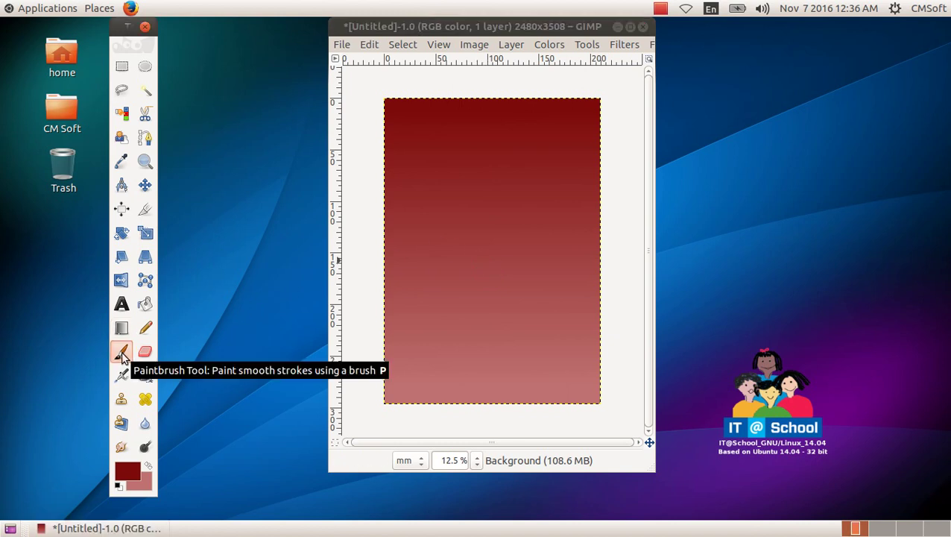
{"action": "double_click", "coordinate": [123, 355]}
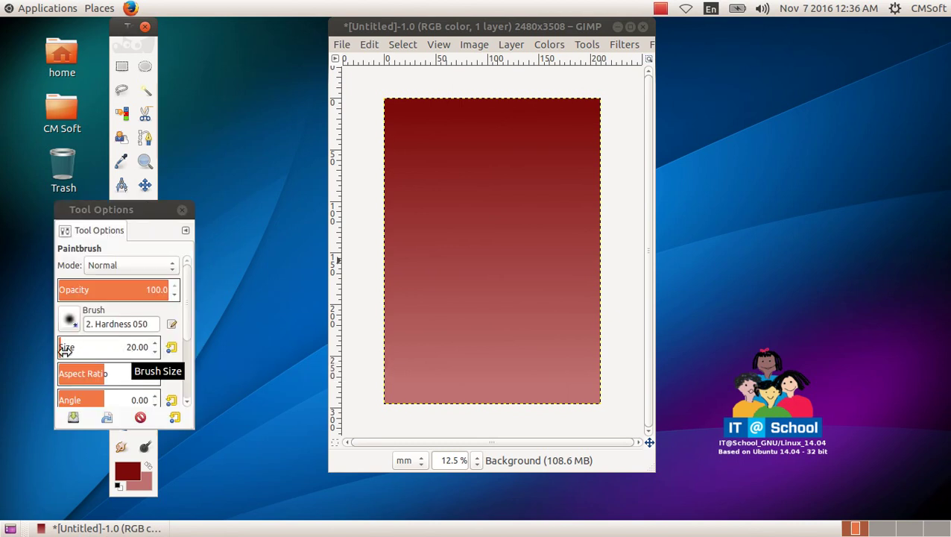
{"action": "left_click_drag", "start_coordinate": [65, 351], "coordinate": [70, 350]}
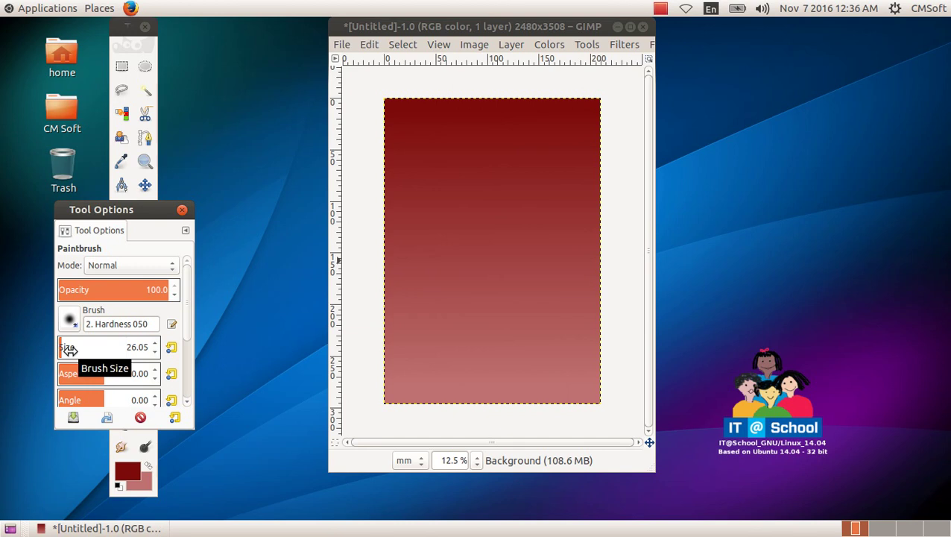
{"action": "left_click_drag", "start_coordinate": [69, 350], "coordinate": [72, 350]}
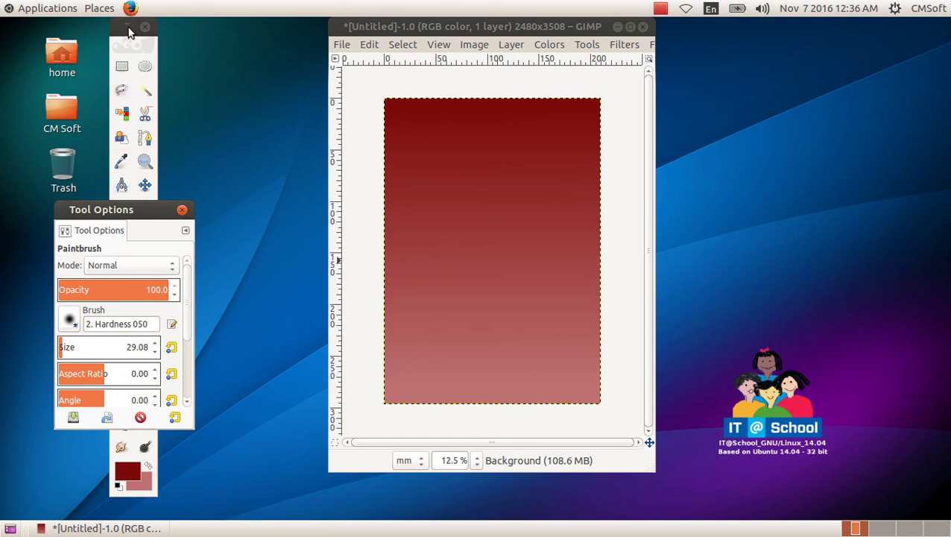
- Set the foreground to 660808 and paint the tree trunk outline mid-page
{"action": "left_click", "coordinate": [131, 36]}
{"action": "left_click", "coordinate": [124, 477]}
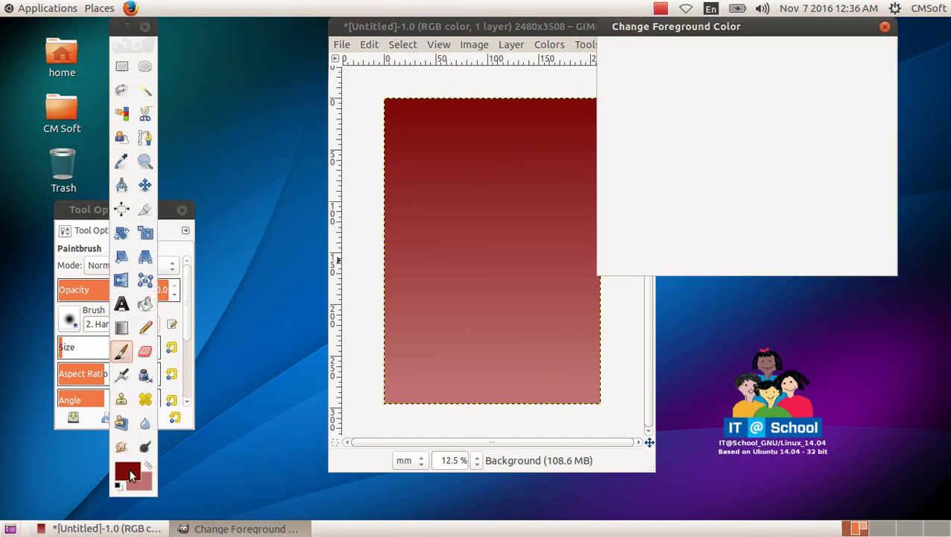
{"action": "left_click_drag", "start_coordinate": [654, 78], "coordinate": [649, 75]}
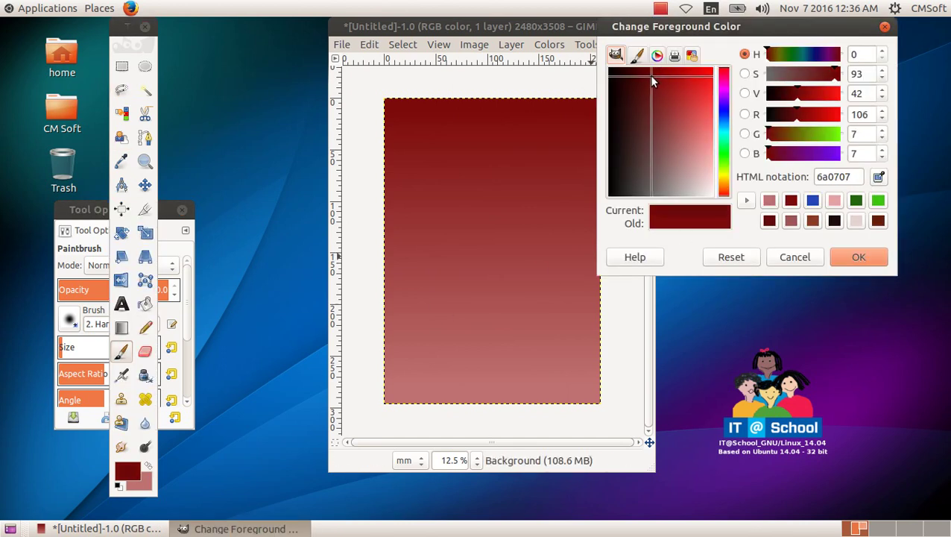
{"action": "left_click", "coordinate": [855, 258]}
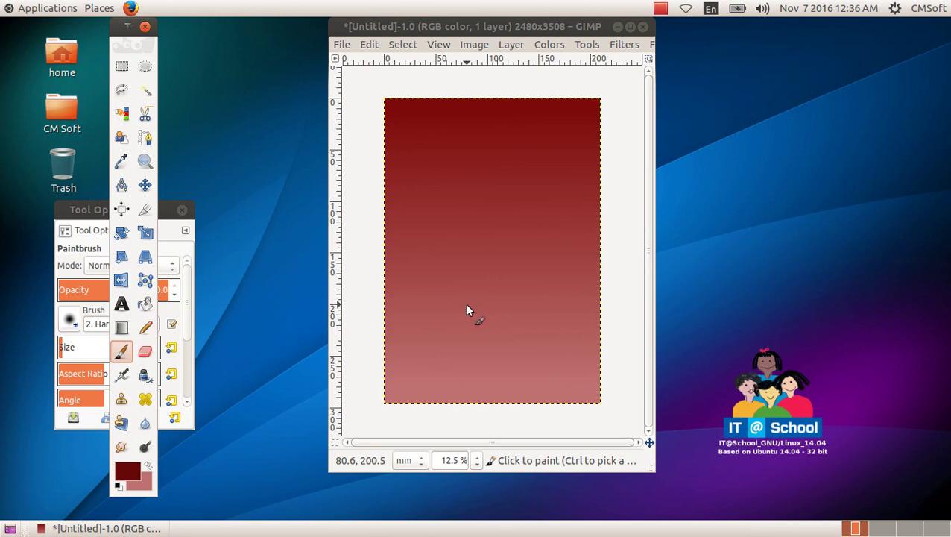
{"action": "mouse_move", "coordinate": [464, 300]}
{"action": "left_mouse_down"}
{"action": "mouse_move", "coordinate": [479, 206]}
{"action": "mouse_move", "coordinate": [483, 223]}
{"action": "mouse_move", "coordinate": [505, 215]}
{"action": "mouse_move", "coordinate": [495, 231]}
{"action": "mouse_move", "coordinate": [505, 301]}
{"action": "mouse_move", "coordinate": [461, 303]}
{"action": "left_mouse_up"}
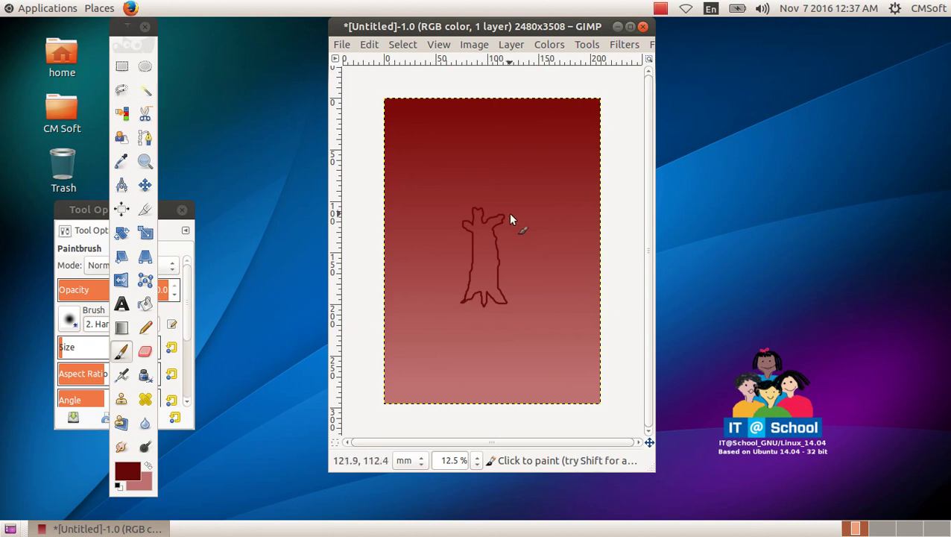
- Paint a bright green canopy outline atop the trunk, then darken the green foreground
{"action": "left_click", "coordinate": [130, 470]}
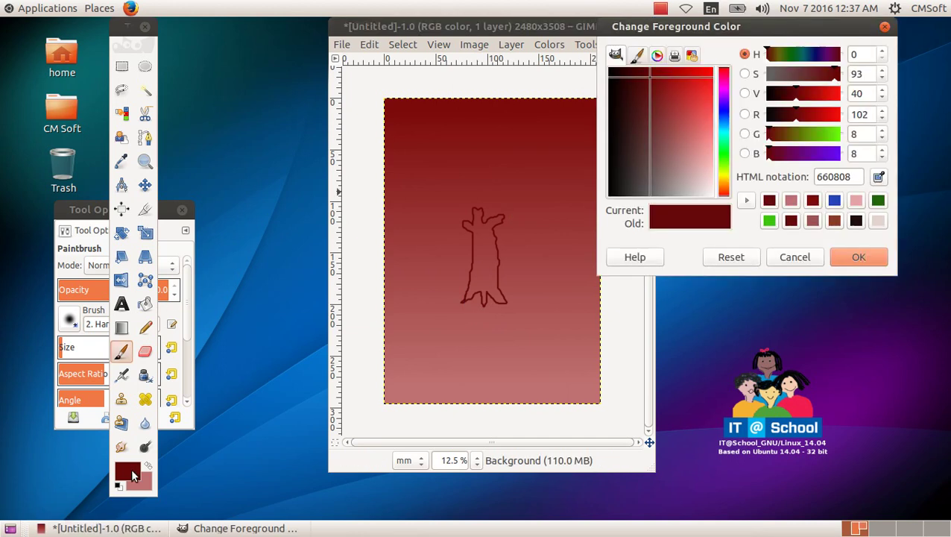
{"action": "left_click", "coordinate": [725, 160]}
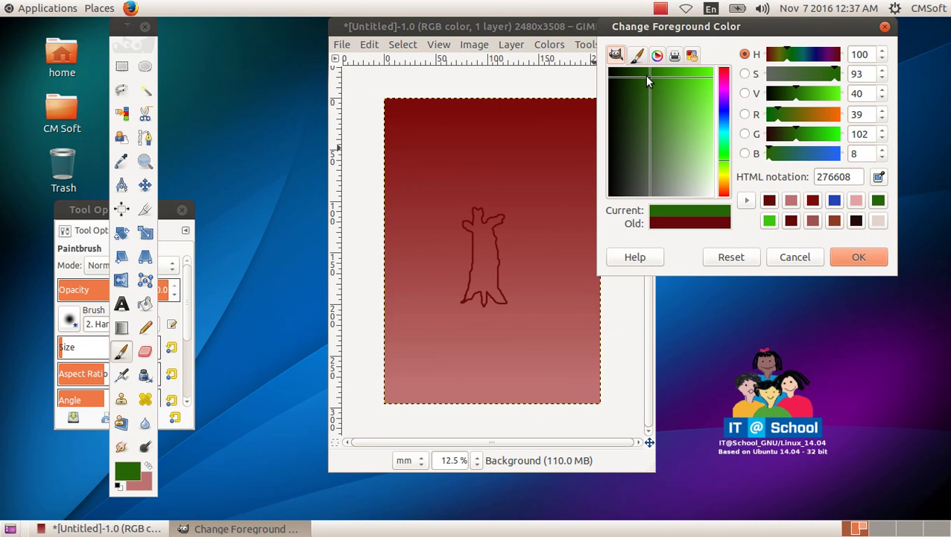
{"action": "left_click_drag", "start_coordinate": [647, 75], "coordinate": [674, 81]}
{"action": "left_click", "coordinate": [857, 257]}
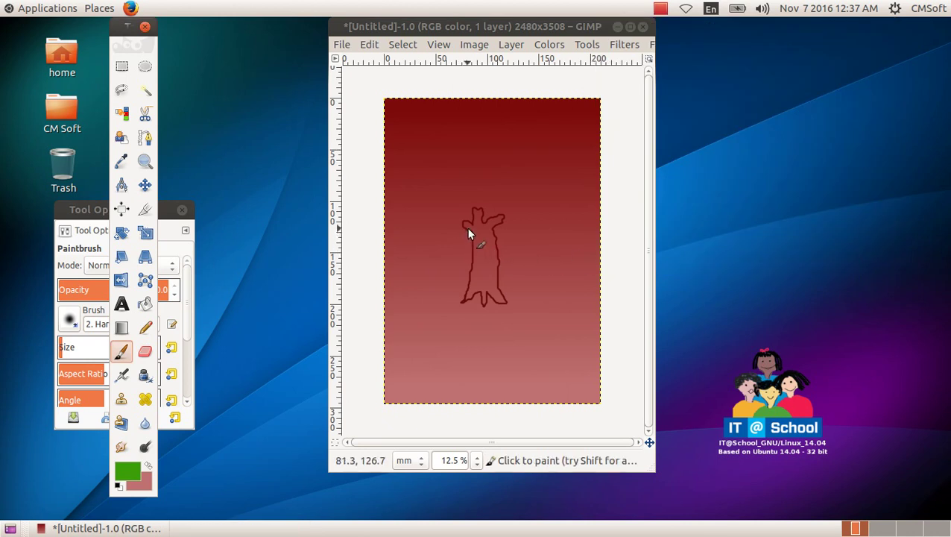
{"action": "mouse_move", "coordinate": [465, 228]}
{"action": "left_mouse_down"}
{"action": "mouse_move", "coordinate": [448, 204]}
{"action": "mouse_move", "coordinate": [492, 187]}
{"action": "mouse_move", "coordinate": [533, 227]}
{"action": "mouse_move", "coordinate": [497, 223]}
{"action": "left_mouse_up"}
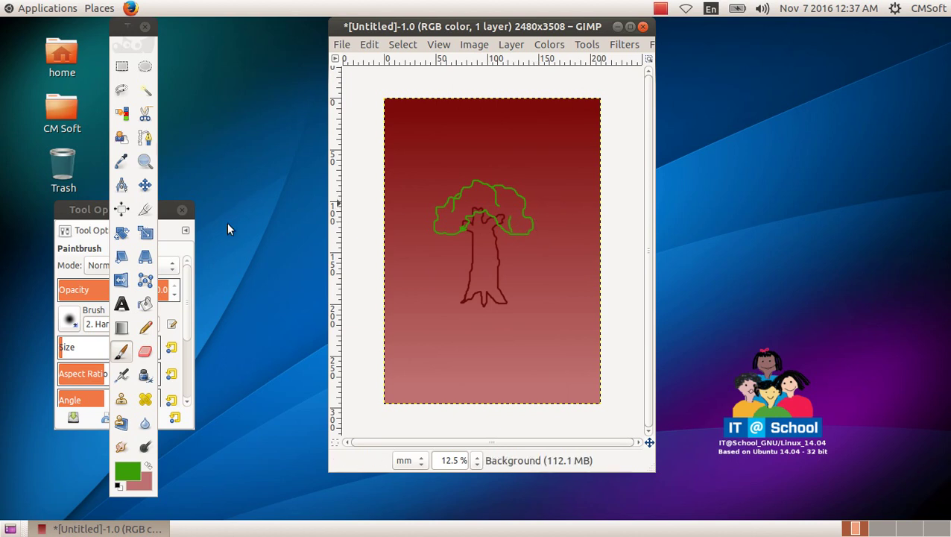
{"action": "left_click", "coordinate": [127, 473]}
{"action": "left_click_drag", "start_coordinate": [669, 77], "coordinate": [653, 78]}
- Bucket-fill the canopy outline, including a leftover gap, with the darker green
{"action": "left_click", "coordinate": [849, 256]}
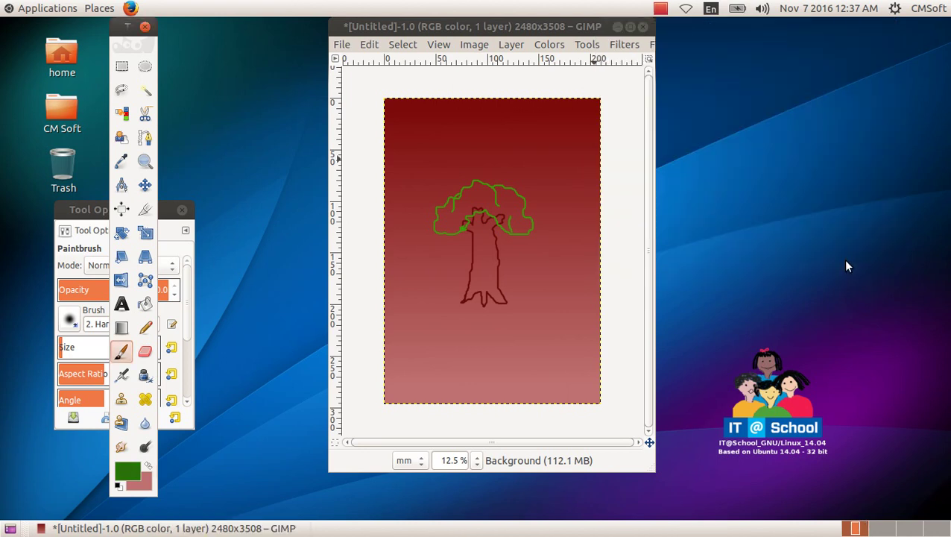
{"action": "left_click", "coordinate": [145, 303]}
{"action": "left_click", "coordinate": [469, 200]}
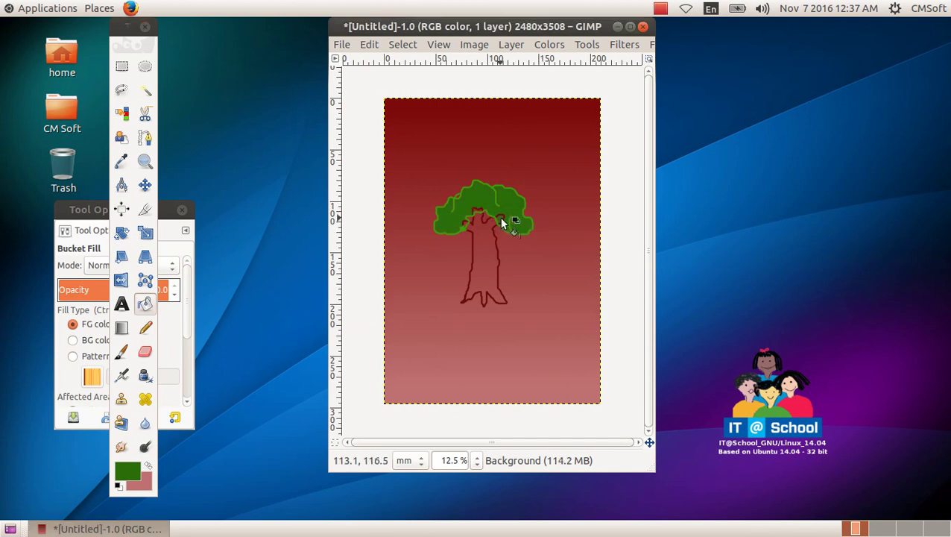
{"action": "left_click", "coordinate": [474, 216]}
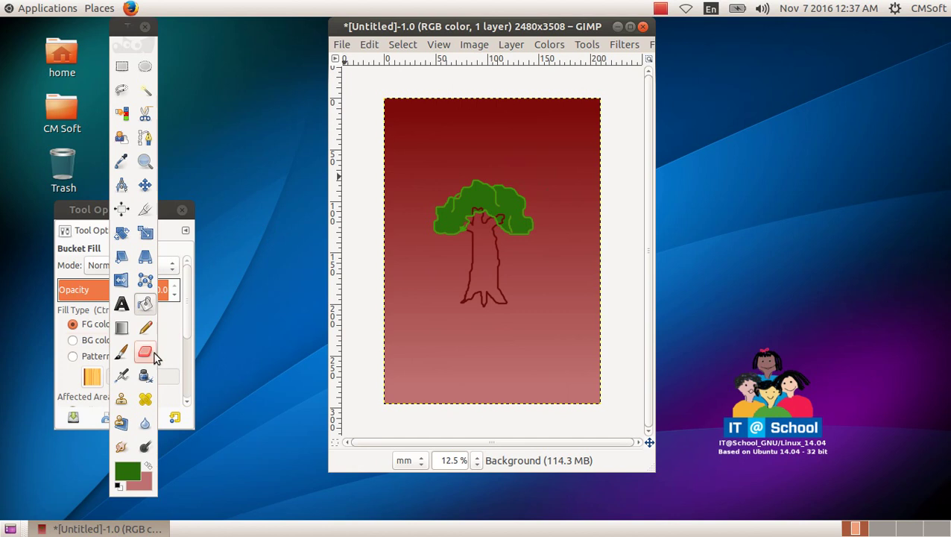
- Fill the trunk with dark red from the colour history, then restore green 3b9f0a
{"action": "left_click", "coordinate": [129, 471]}
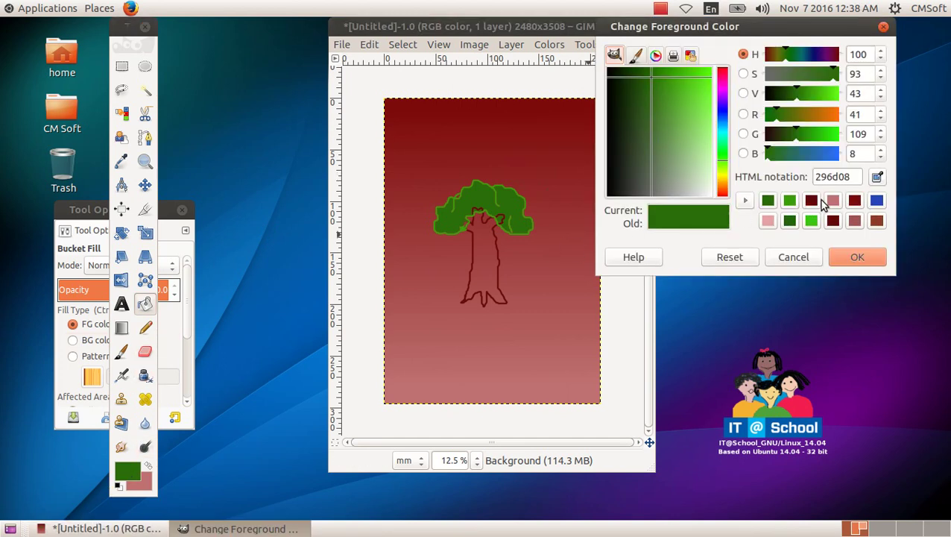
{"action": "left_click", "coordinate": [810, 200]}
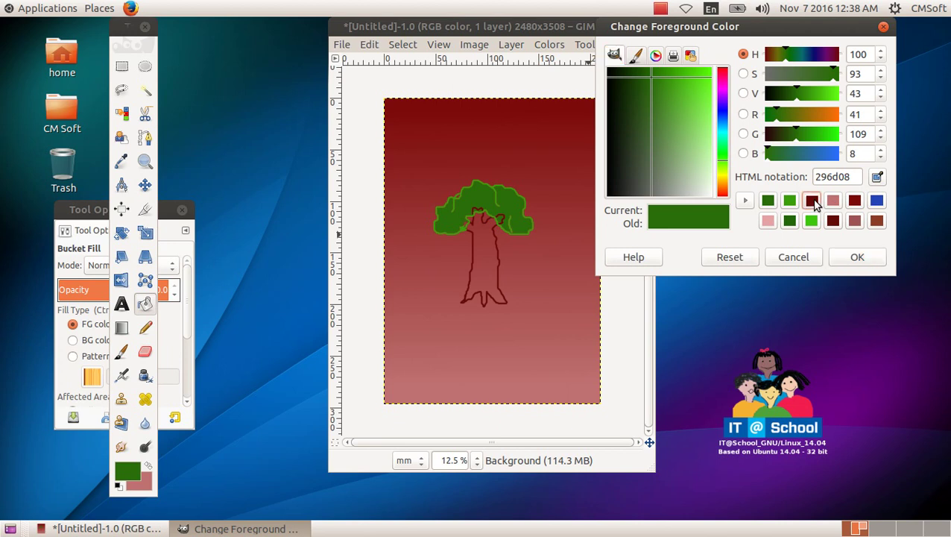
{"action": "left_click", "coordinate": [485, 273]}
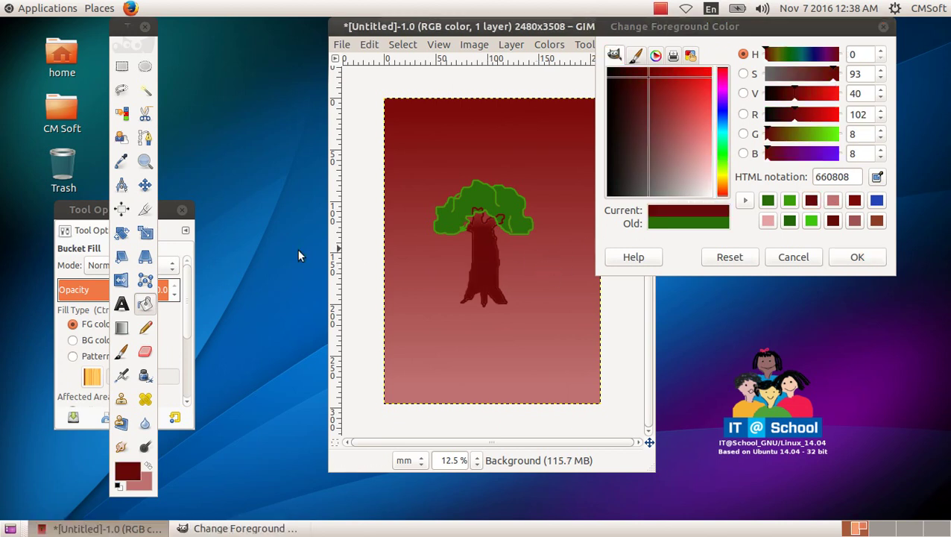
{"action": "left_click", "coordinate": [787, 203]}
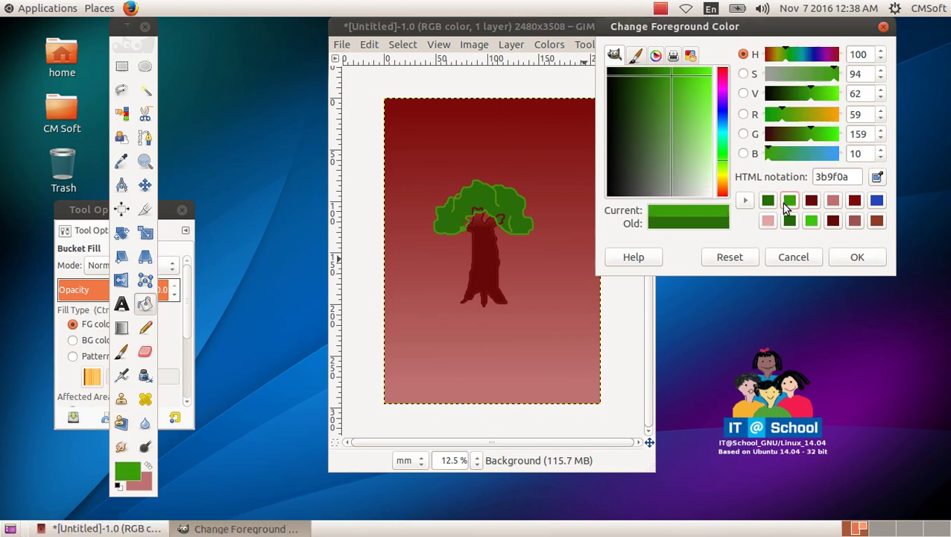
{"action": "left_click", "coordinate": [146, 326]}
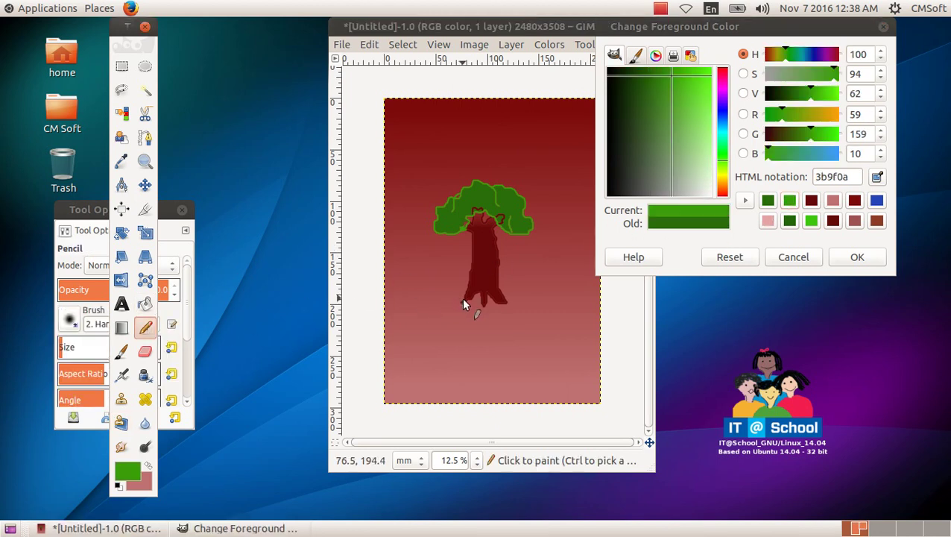
- Pencil green grass tufts at the trunk base, then switch back to dark red 660808
{"action": "left_click_drag", "start_coordinate": [451, 298], "coordinate": [507, 298]}
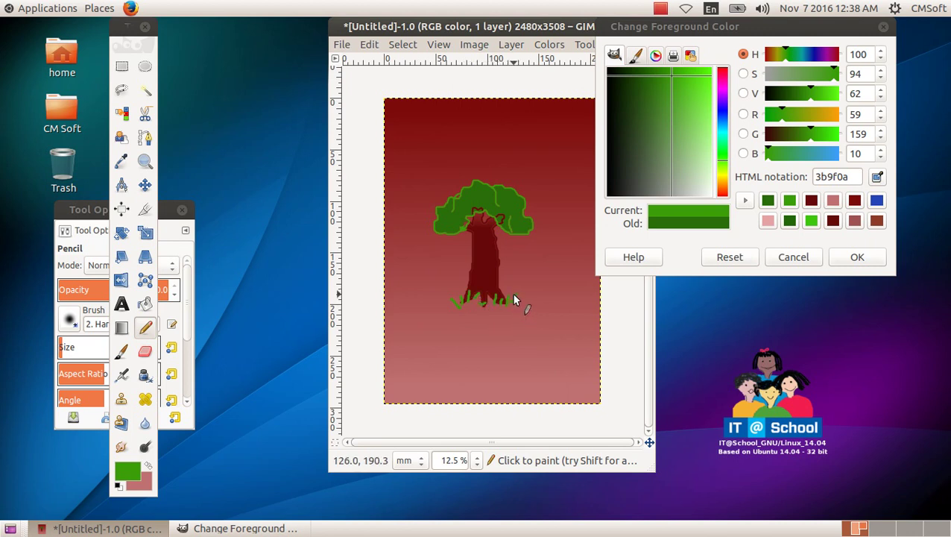
{"action": "left_click_drag", "start_coordinate": [458, 303], "coordinate": [493, 304]}
{"action": "left_click", "coordinate": [812, 202]}
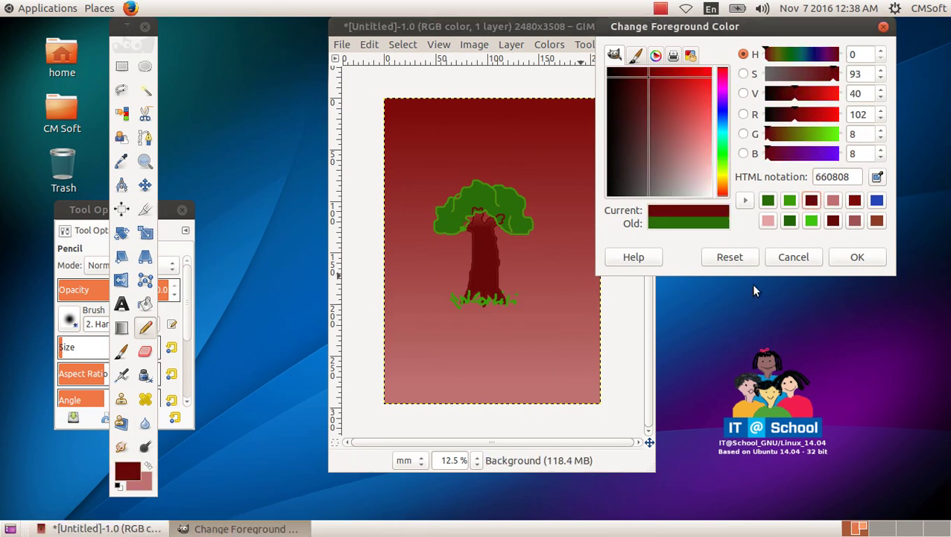
{"action": "left_click", "coordinate": [147, 330]}
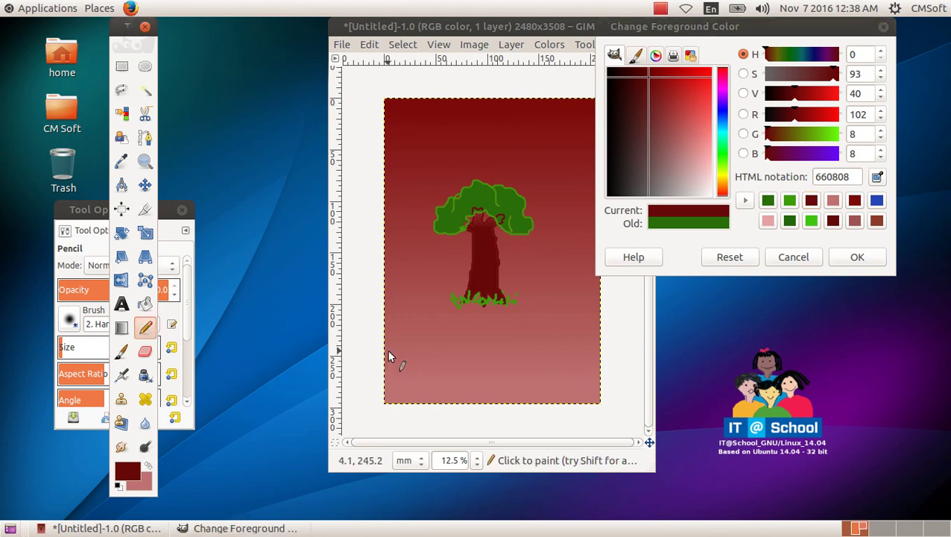
{"action": "key", "text": "shift"}
- Draw a straight dark red ground line from the page's left edge to its right edge
{"action": "left_click", "coordinate": [384, 355]}
{"action": "key", "text": "shift"}
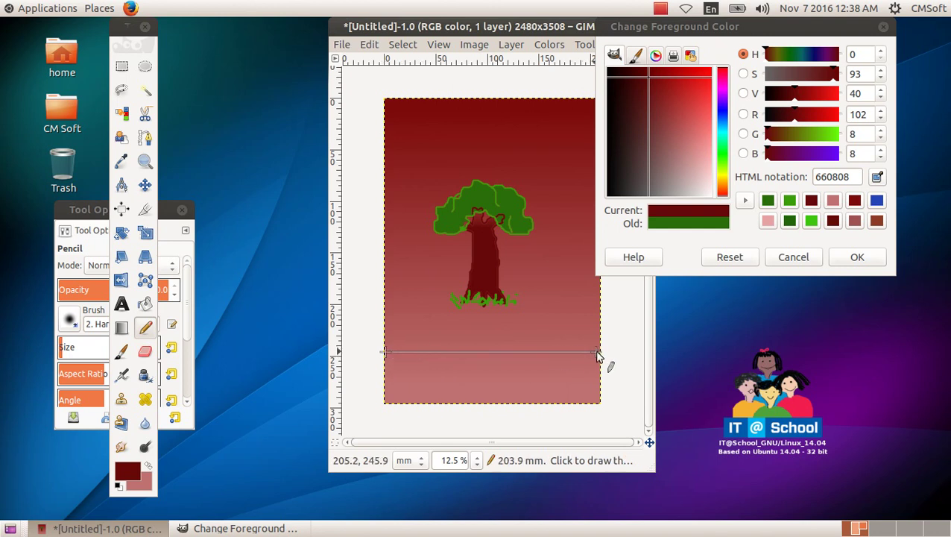
{"action": "left_click", "coordinate": [599, 351], "text": "shift"}
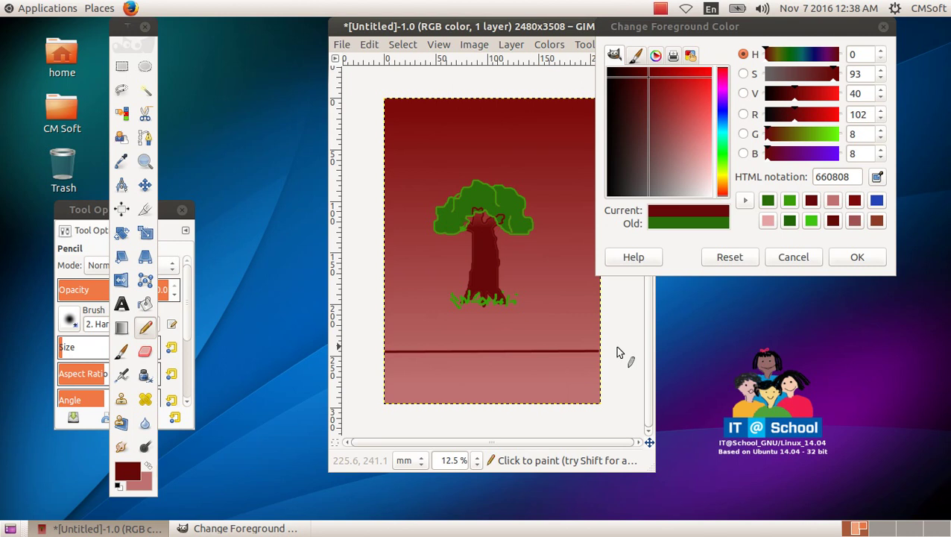
- Set the Text tool to size 150 with a light pink colour
{"action": "left_click", "coordinate": [122, 306]}
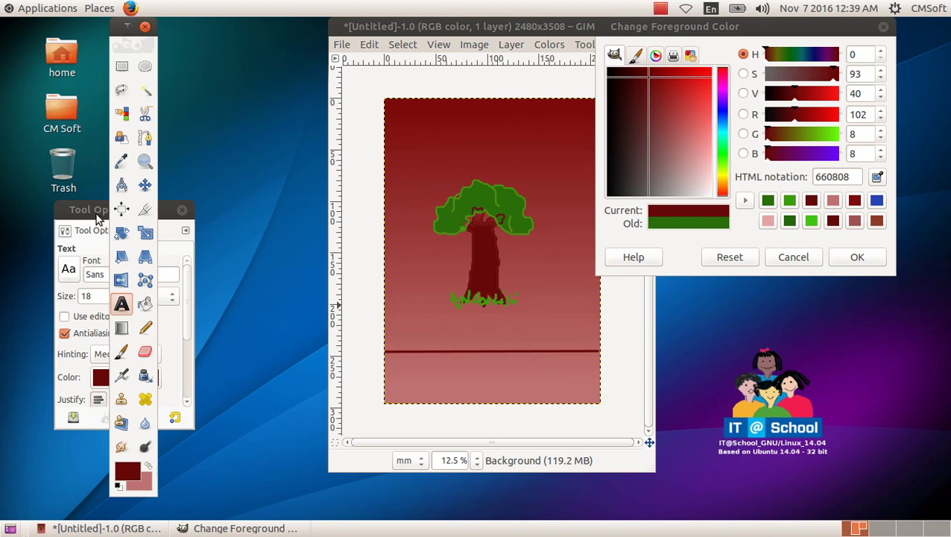
{"action": "left_click", "coordinate": [97, 219]}
{"action": "double_click", "coordinate": [95, 296]}
{"action": "type", "text": "150"}
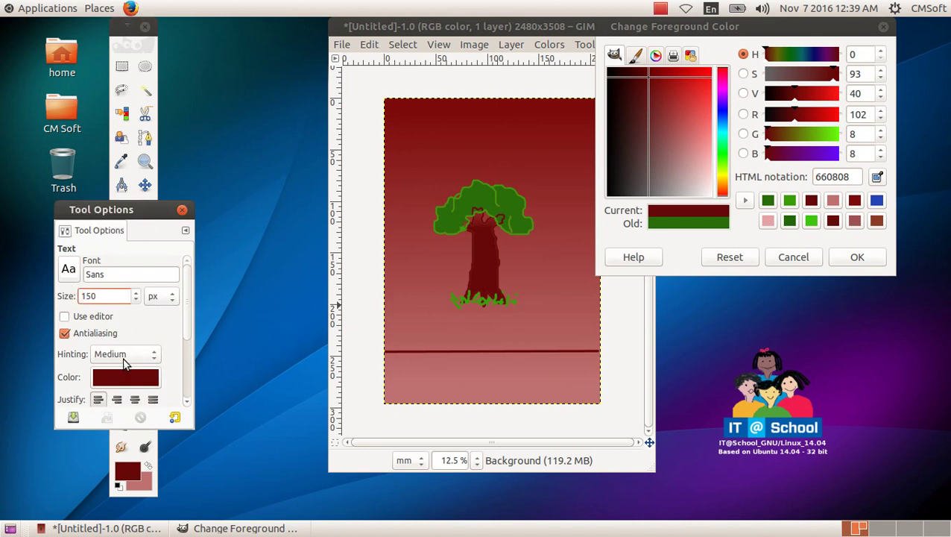
{"action": "left_click", "coordinate": [133, 379]}
{"action": "left_click_drag", "start_coordinate": [95, 376], "coordinate": [97, 409]}
{"action": "left_click", "coordinate": [260, 501]}
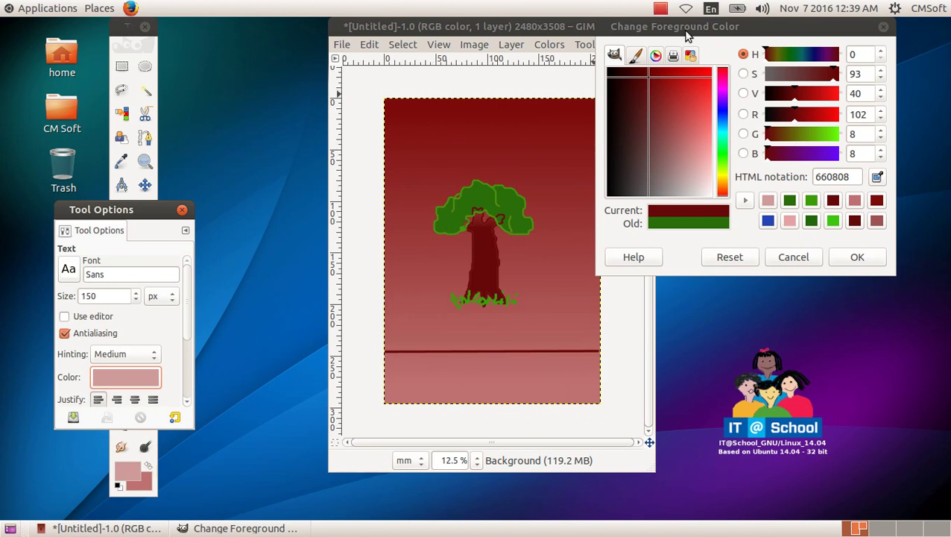
{"action": "left_click_drag", "start_coordinate": [684, 31], "coordinate": [739, 31]}
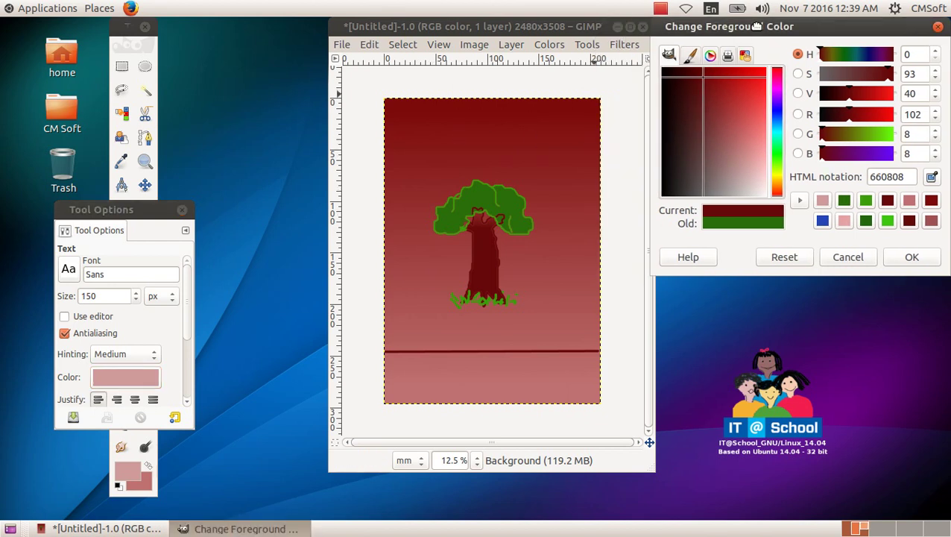
- Start a text box at the page's top left using the Sans Bold font
{"action": "left_click", "coordinate": [418, 121]}
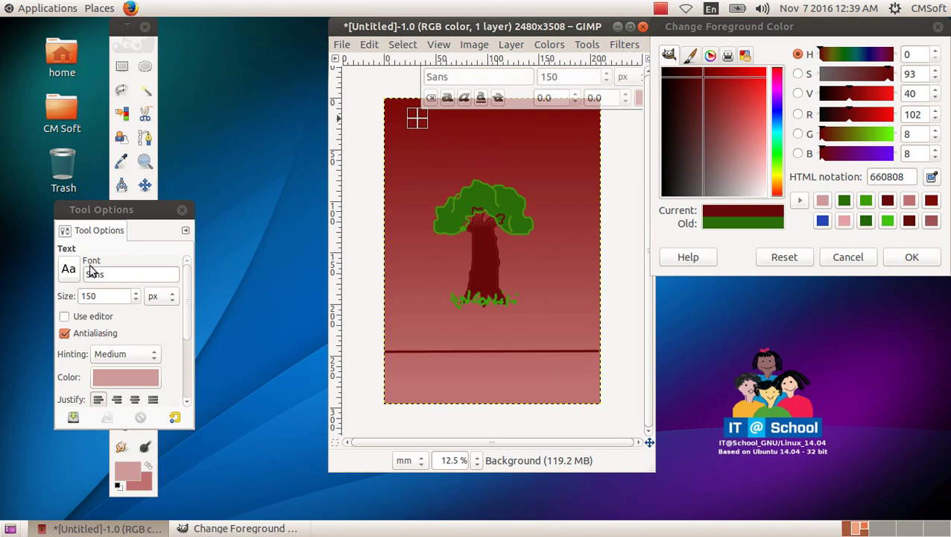
{"action": "left_click", "coordinate": [72, 270]}
{"action": "left_click", "coordinate": [72, 270]}
{"action": "left_click", "coordinate": [93, 373]}
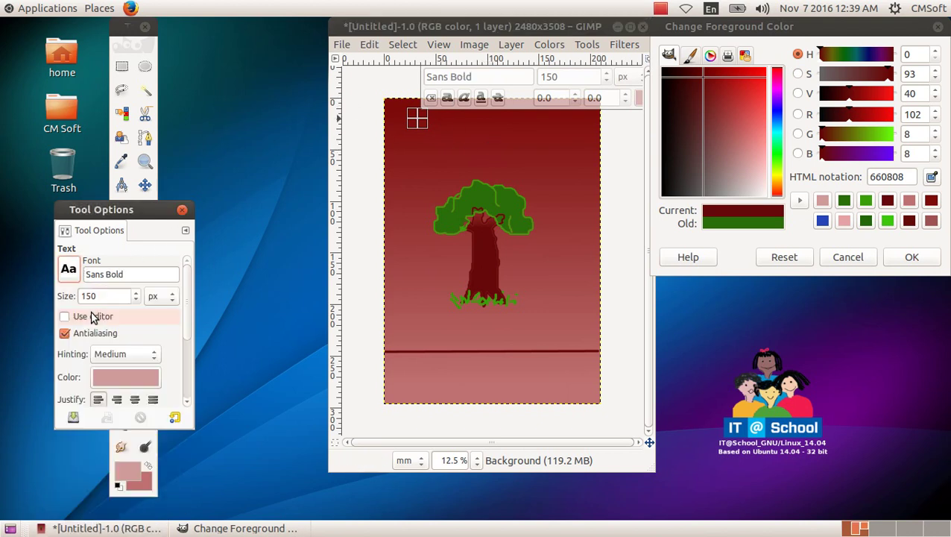
{"action": "left_click", "coordinate": [417, 119]}
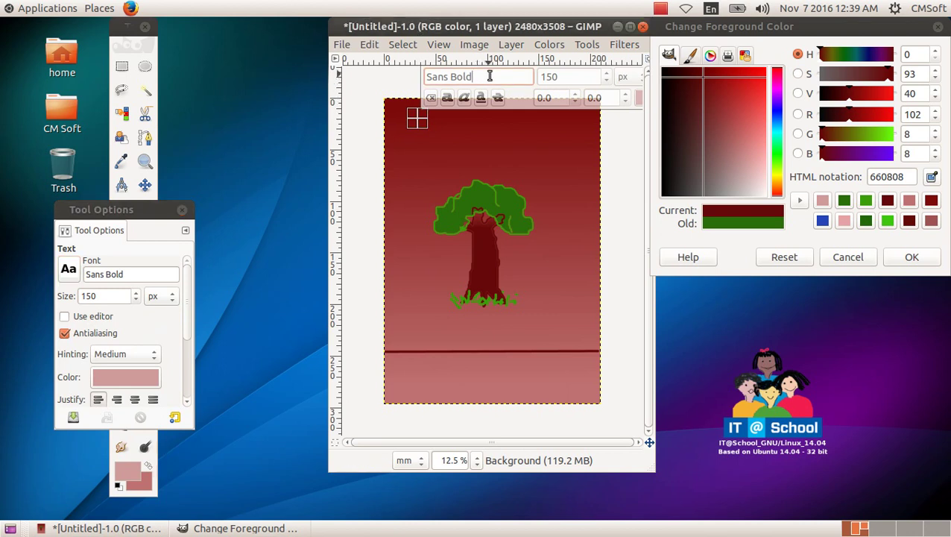
{"action": "left_click", "coordinate": [416, 119]}
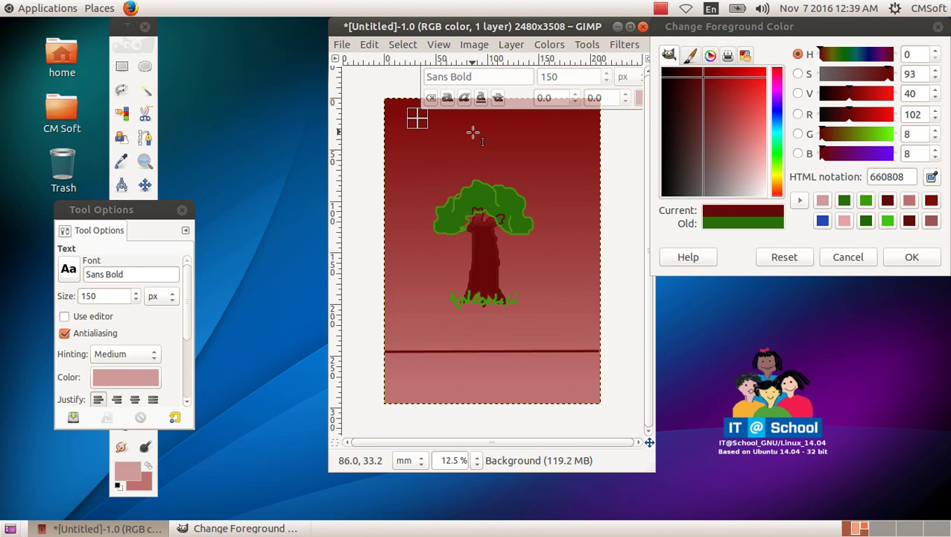
- Type the centred two-line title 'SOIL AND / HUMEN INTERVENTION' and nudge it slightly left
{"action": "type", "text": "SOIL AND"}
{"action": "key", "text": "Return"}
{"action": "type", "text": "H"}
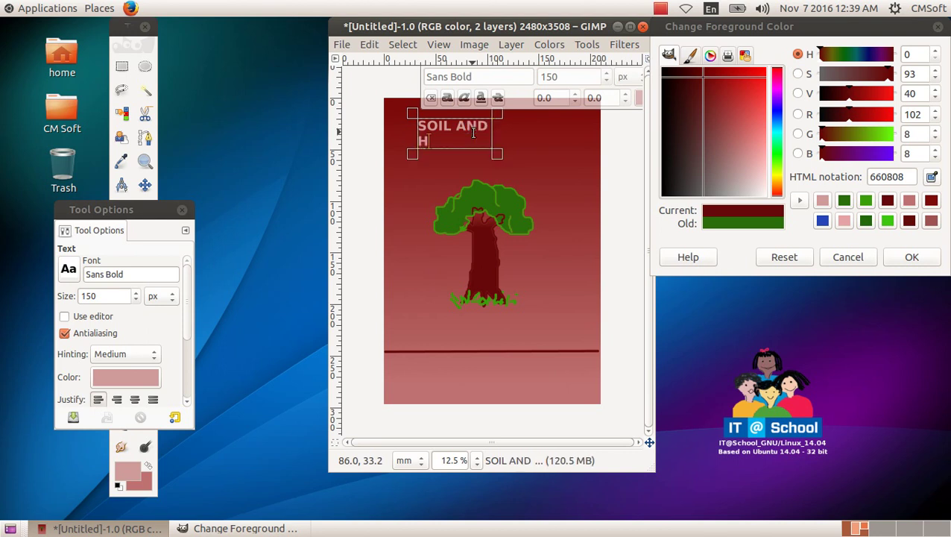
{"action": "type", "text": "UMEN I"}
{"action": "type", "text": "NTERVENTION"}
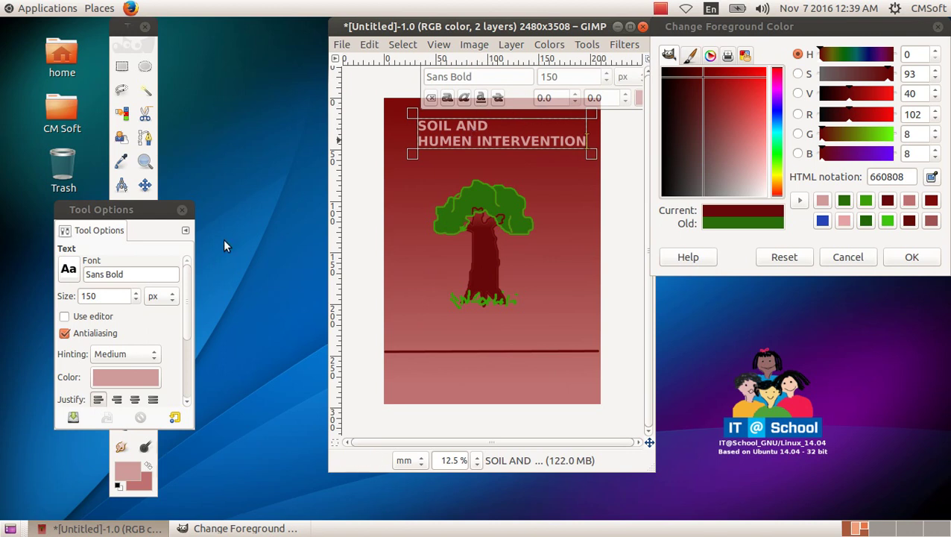
{"action": "left_click", "coordinate": [135, 400]}
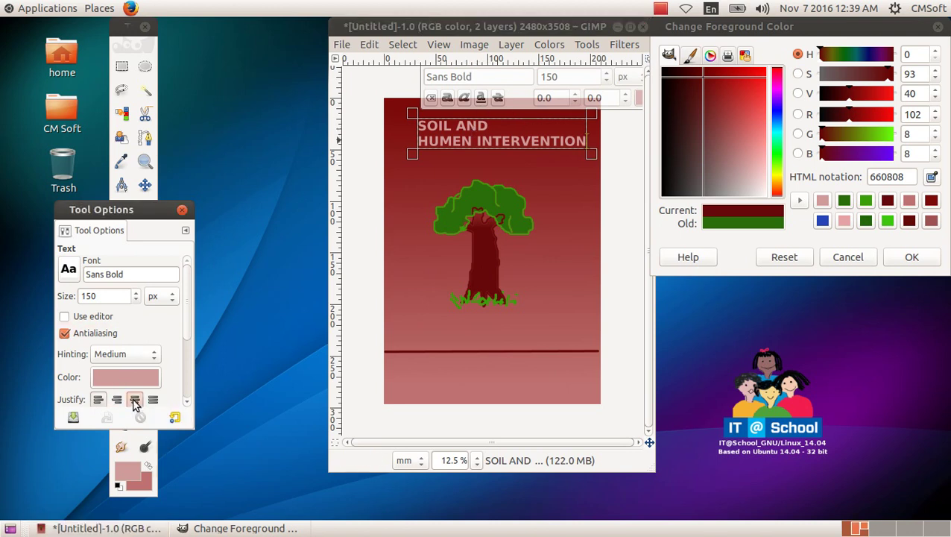
{"action": "left_click", "coordinate": [145, 186]}
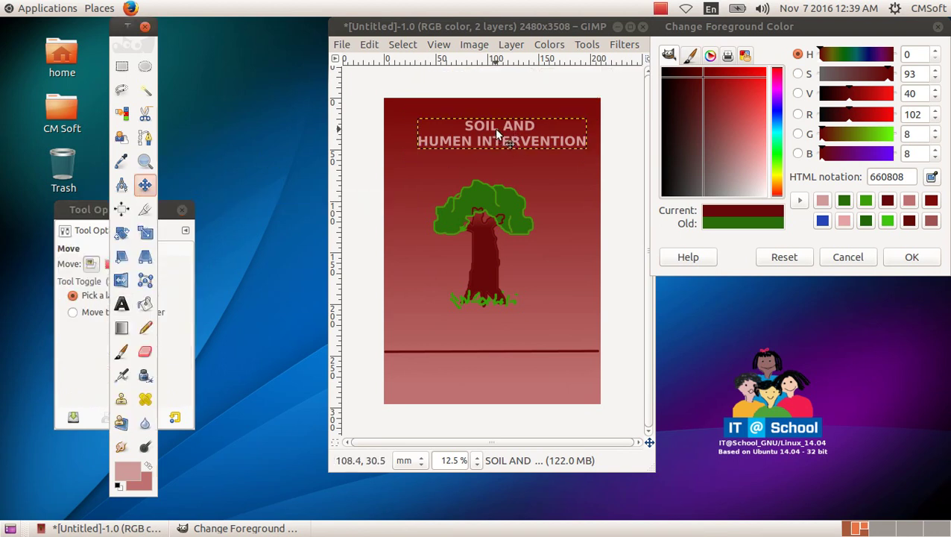
{"action": "left_click_drag", "start_coordinate": [496, 129], "coordinate": [488, 140]}
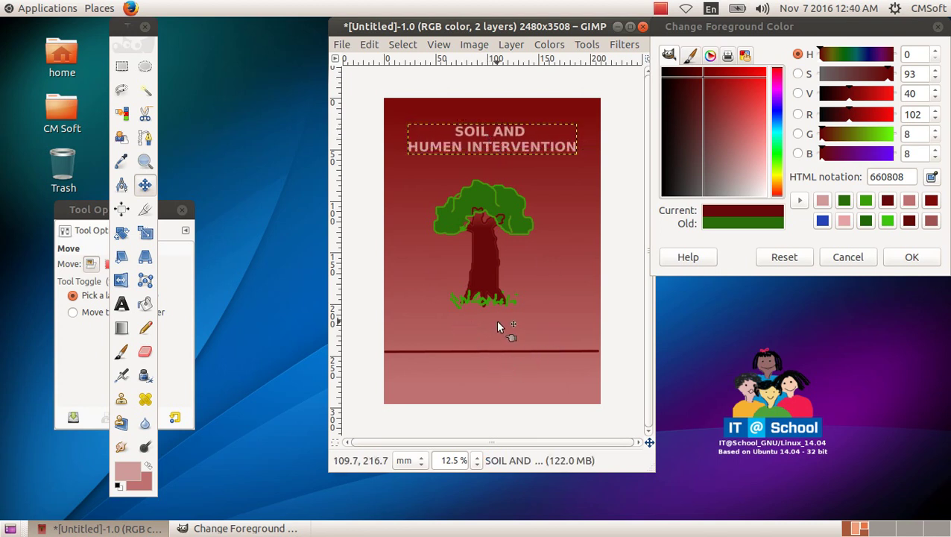
- Set the text size to 130 px and the text colour to dark blue 211c88
{"action": "left_click", "coordinate": [122, 304]}
{"action": "left_click_drag", "start_coordinate": [97, 296], "coordinate": [71, 296]}
{"action": "type", "text": "130"}
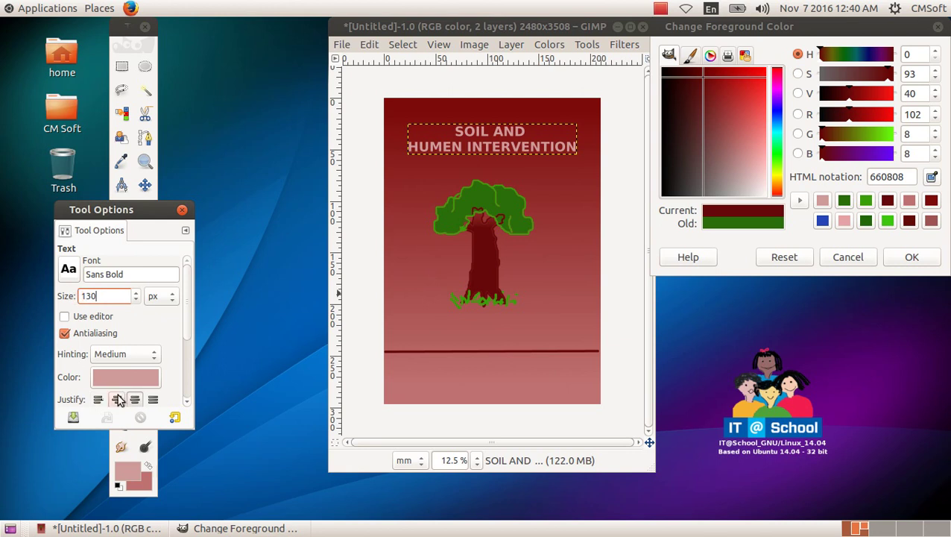
{"action": "left_click", "coordinate": [131, 377]}
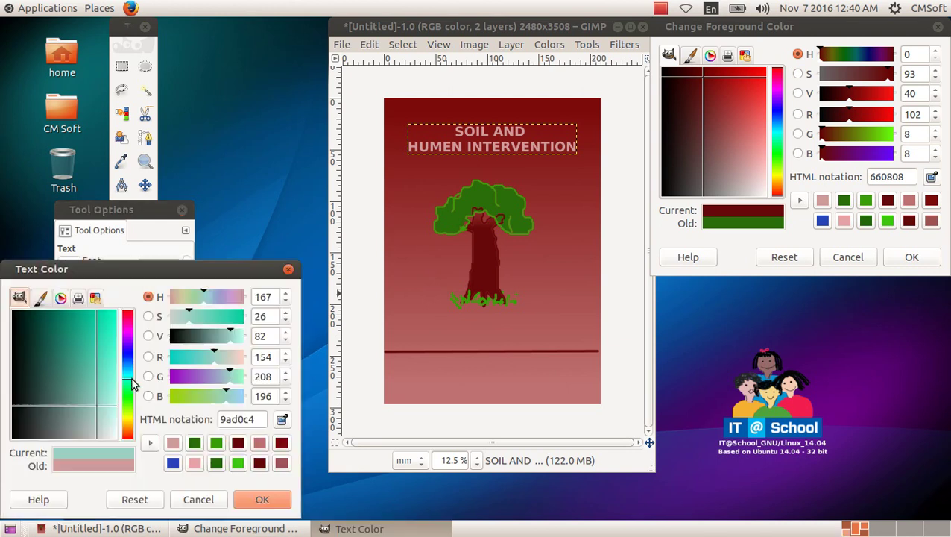
{"action": "mouse_move", "coordinate": [130, 360]}
{"action": "left_mouse_down"}
{"action": "mouse_move", "coordinate": [126, 350]}
{"action": "mouse_move", "coordinate": [68, 334]}
{"action": "left_mouse_up"}
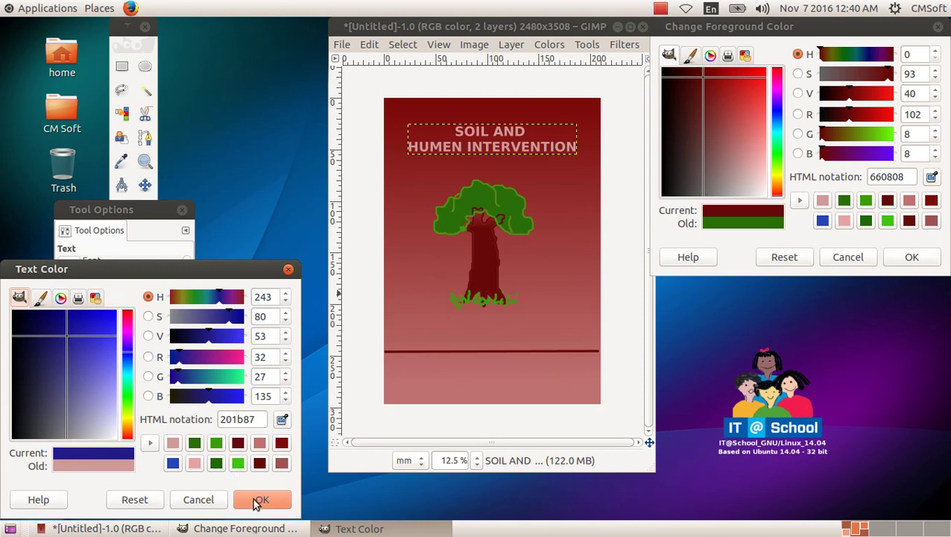
{"action": "left_click", "coordinate": [262, 499]}
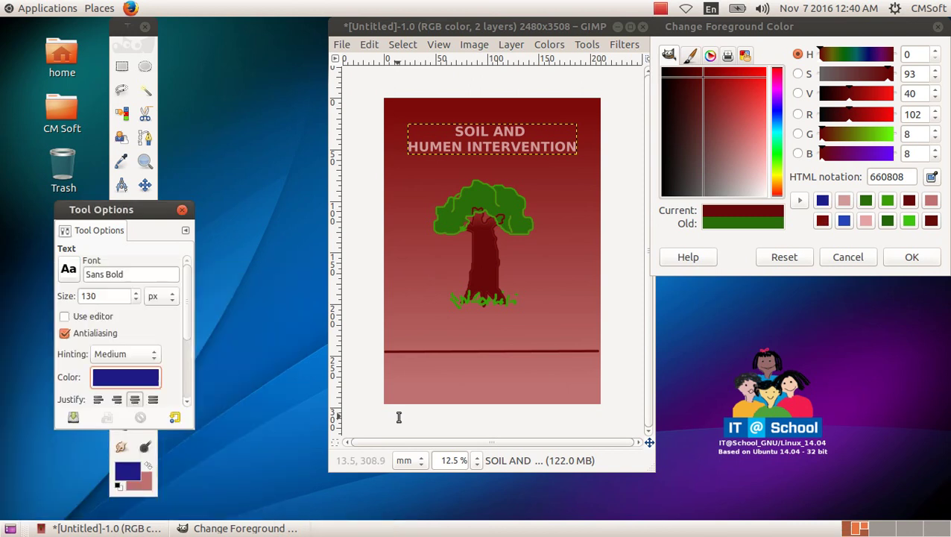
- Add 'Project Report' below the tree and nudge it up into place
{"action": "left_click", "coordinate": [437, 327]}
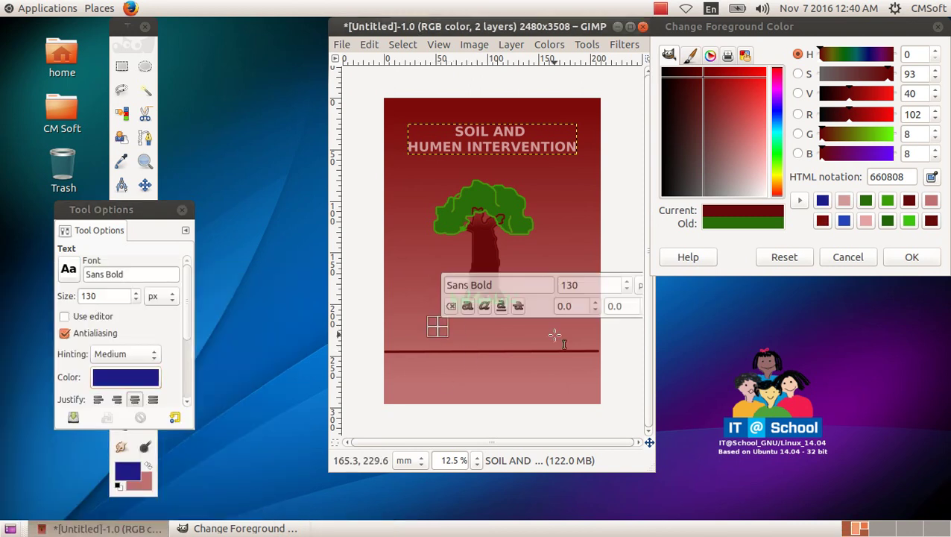
{"action": "type", "text": "Project Report"}
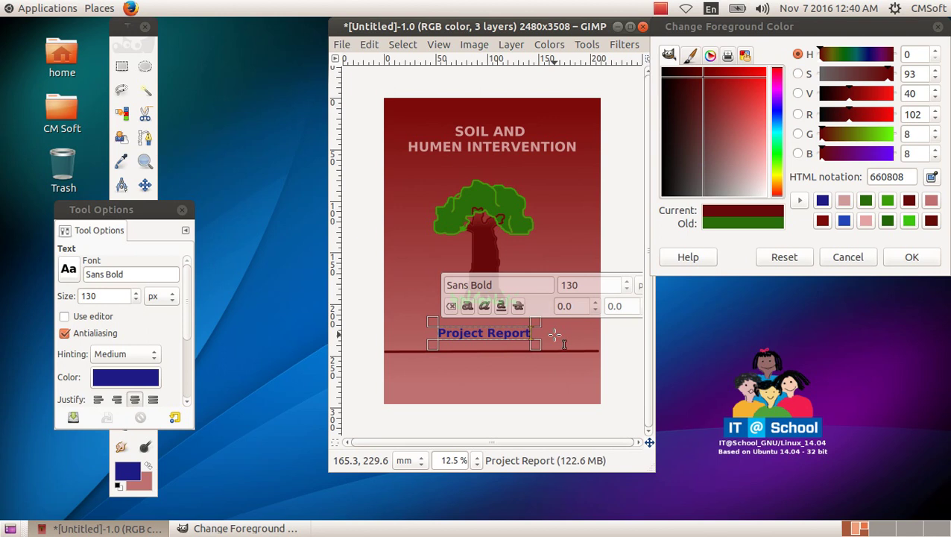
{"action": "left_click", "coordinate": [145, 185]}
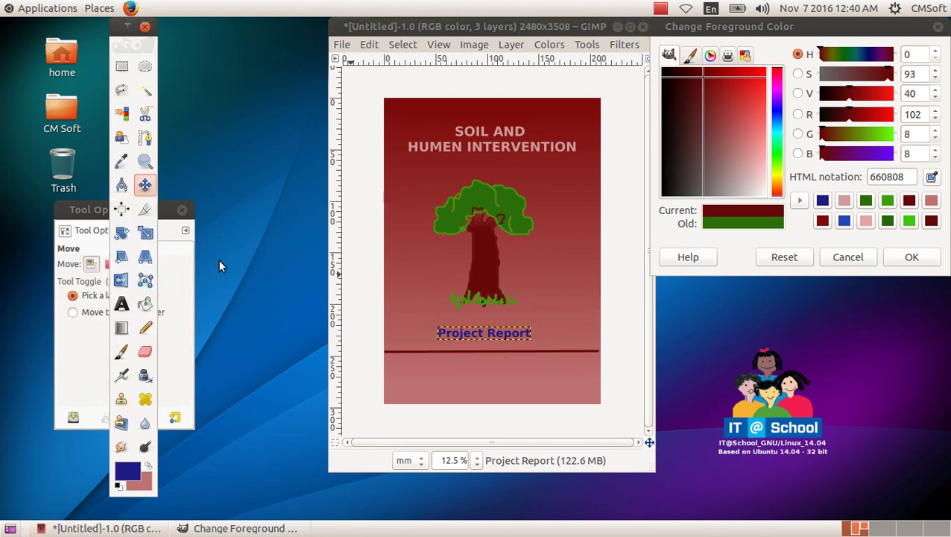
{"action": "left_click", "coordinate": [492, 334]}
{"action": "left_click_drag", "start_coordinate": [494, 335], "coordinate": [499, 325]}
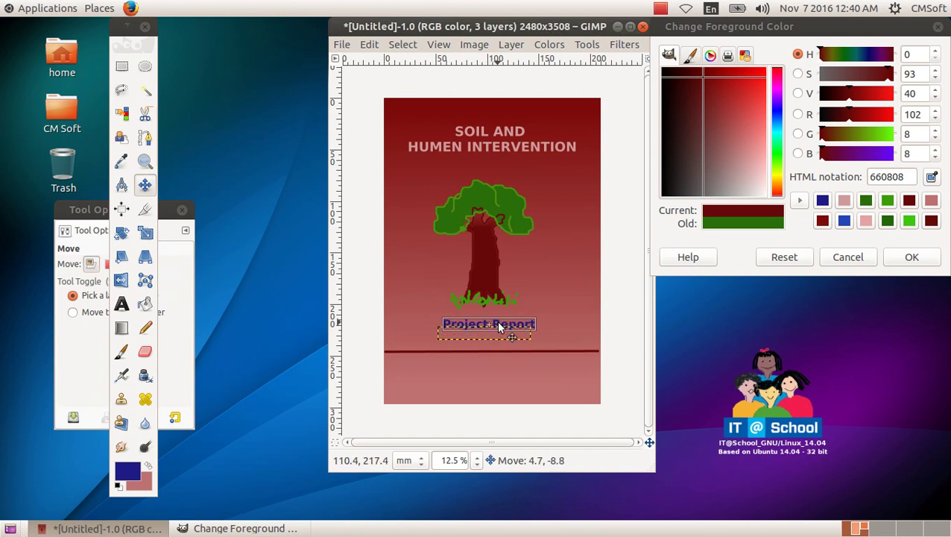
{"action": "left_click_drag", "start_coordinate": [500, 327], "coordinate": [499, 326]}
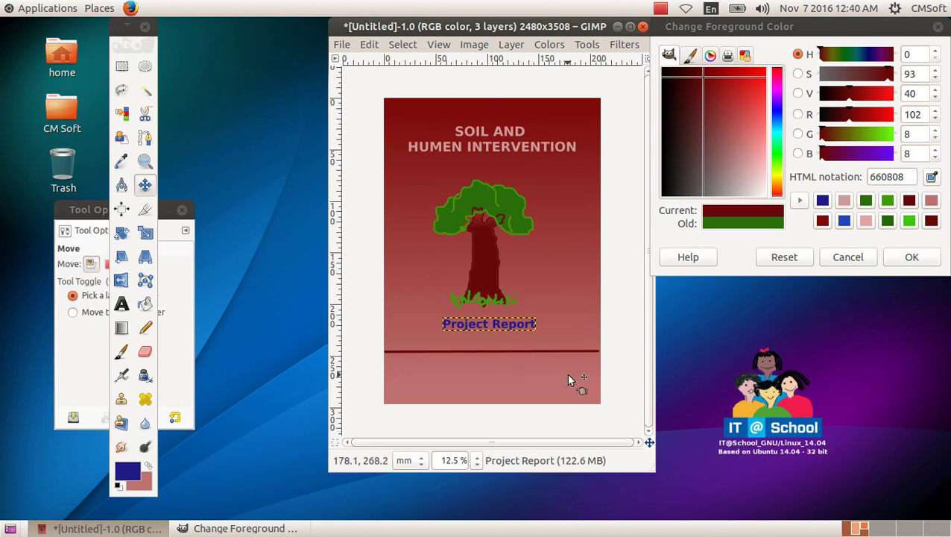
- Type the author's name near the bottom right in 100 px dark green (296d08) text
{"action": "left_click", "coordinate": [121, 306]}
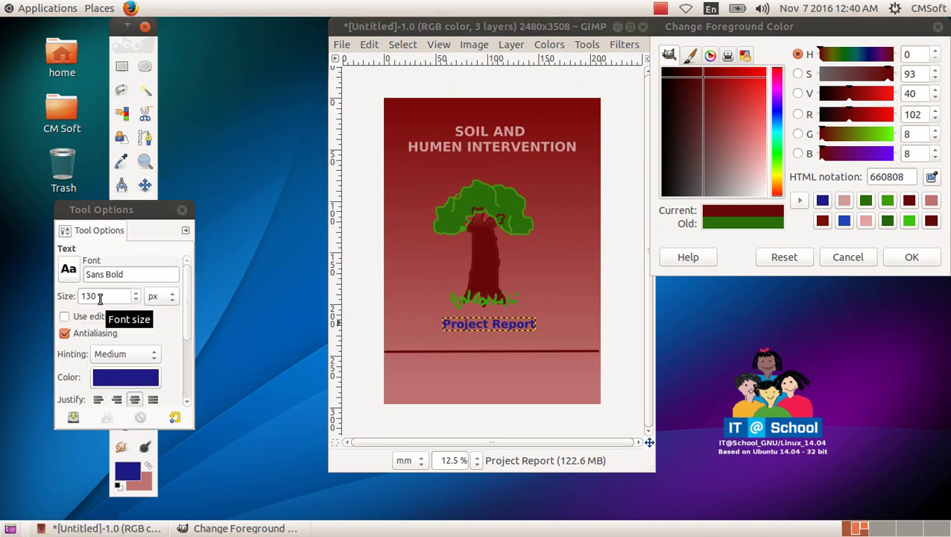
{"action": "left_click", "coordinate": [63, 296]}
{"action": "type", "text": "100"}
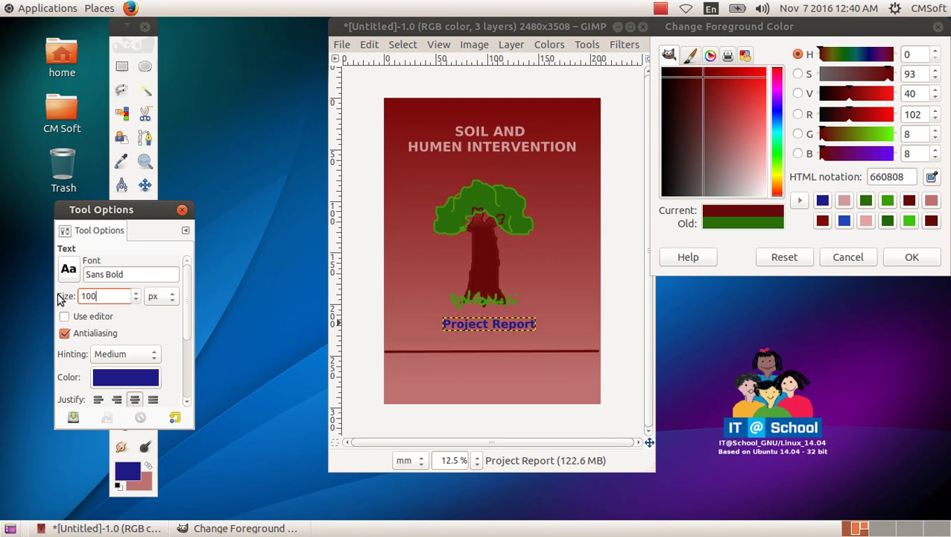
{"action": "left_click", "coordinate": [113, 380]}
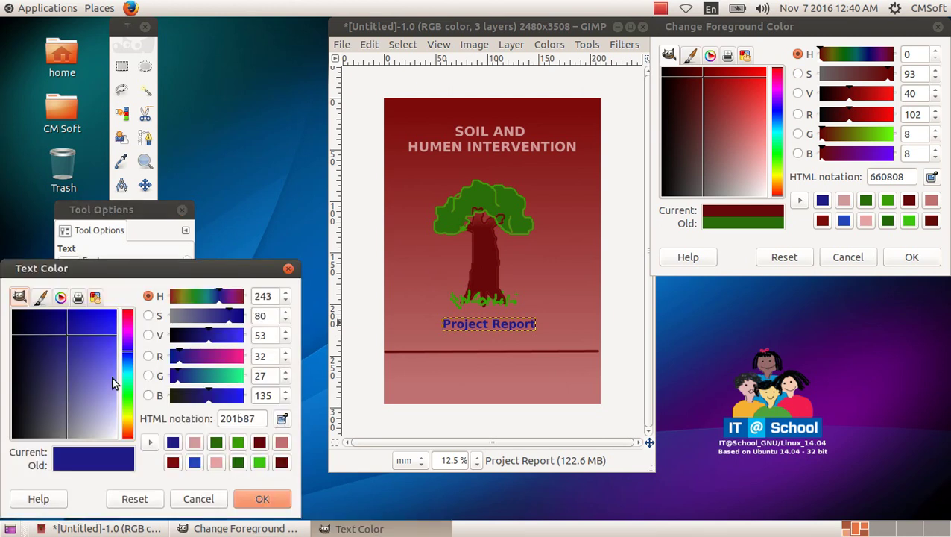
{"action": "left_click", "coordinate": [128, 390]}
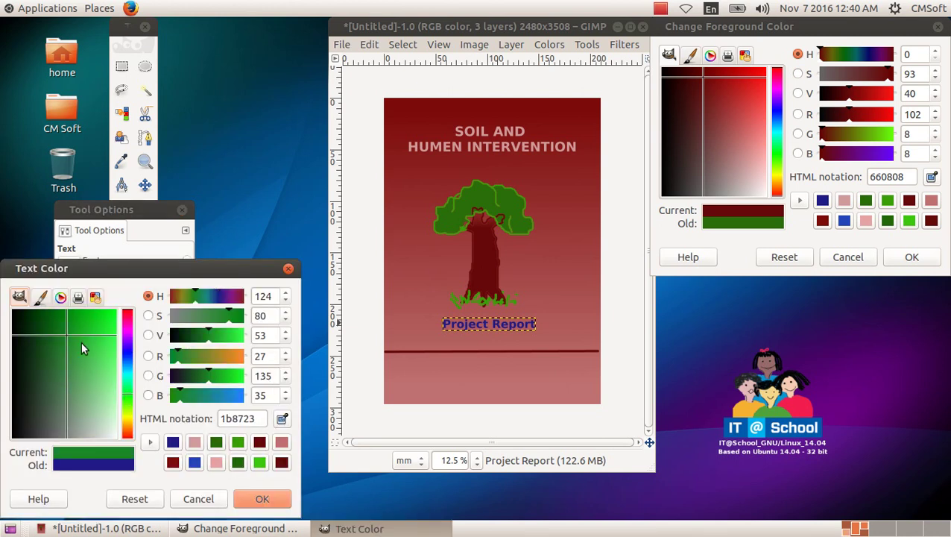
{"action": "left_click", "coordinate": [216, 442]}
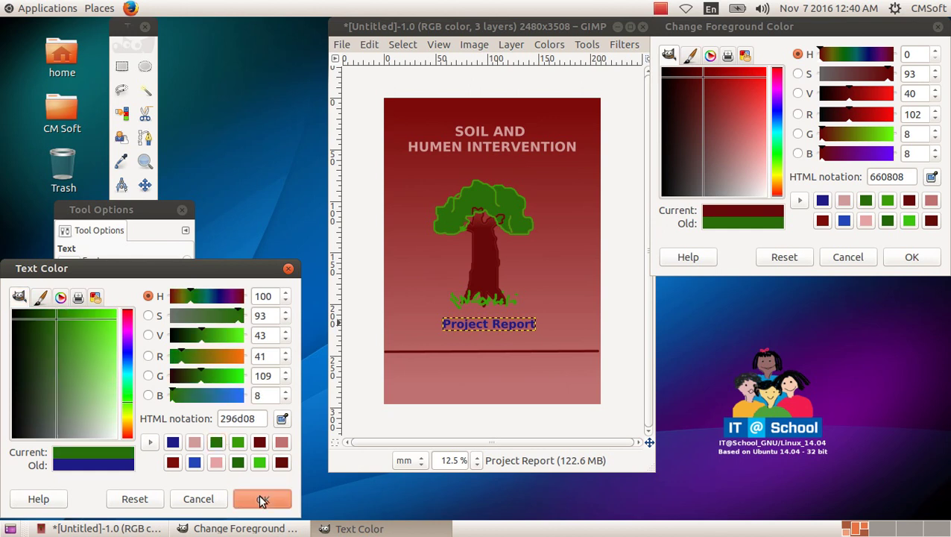
{"action": "left_click", "coordinate": [261, 499]}
{"action": "left_click", "coordinate": [502, 375]}
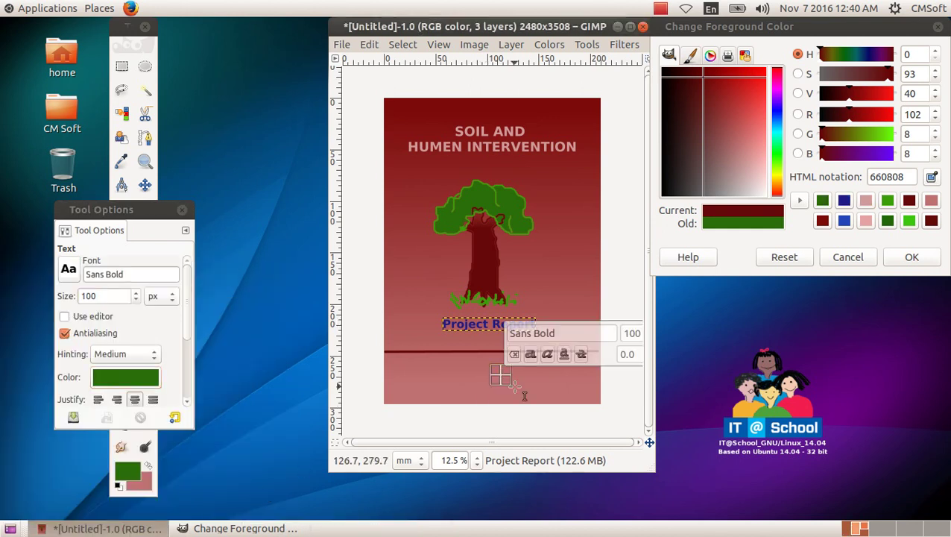
{"action": "type", "text": "Fathima Hiba"}
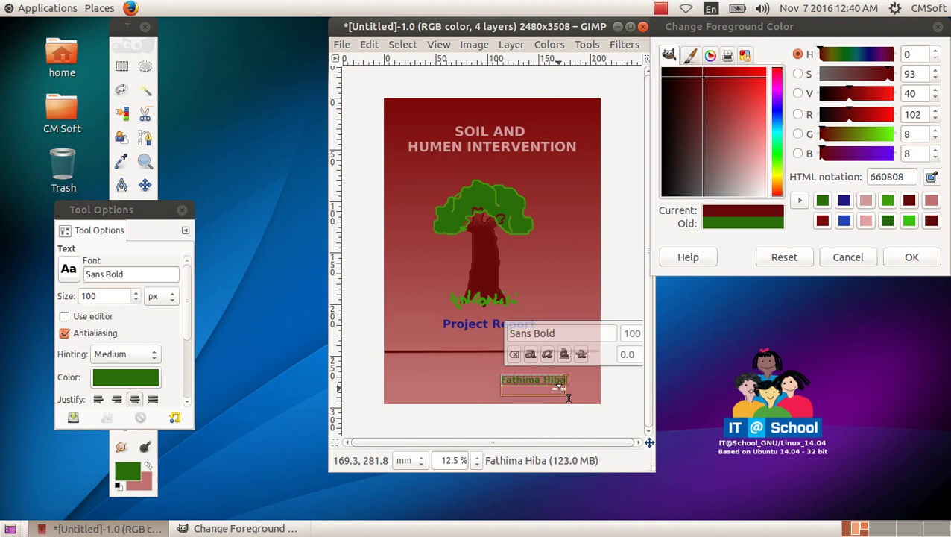
{"action": "type", "text": " C"}
- Move the author's name text layer right, toward the bottom-right corner below the ground line
{"action": "left_click", "coordinate": [145, 185]}
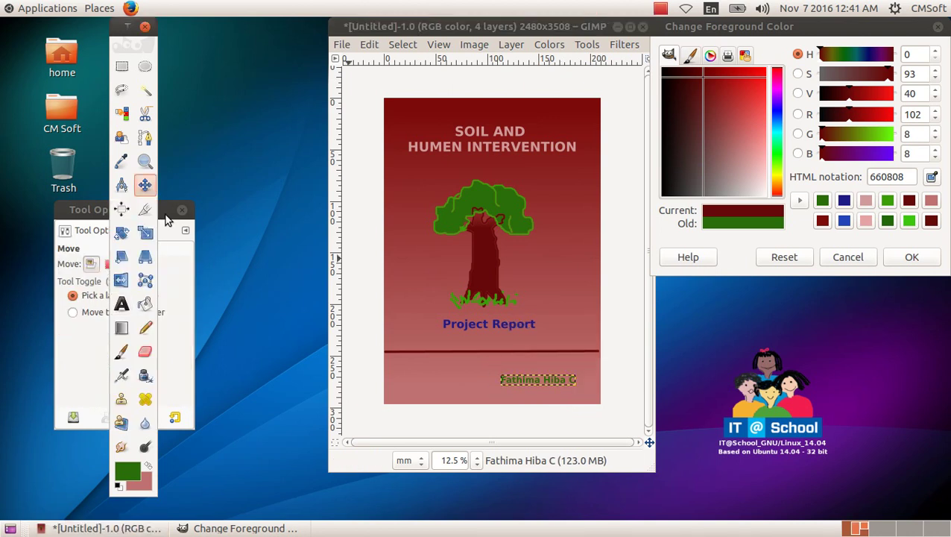
{"action": "left_click_drag", "start_coordinate": [535, 377], "coordinate": [543, 381]}
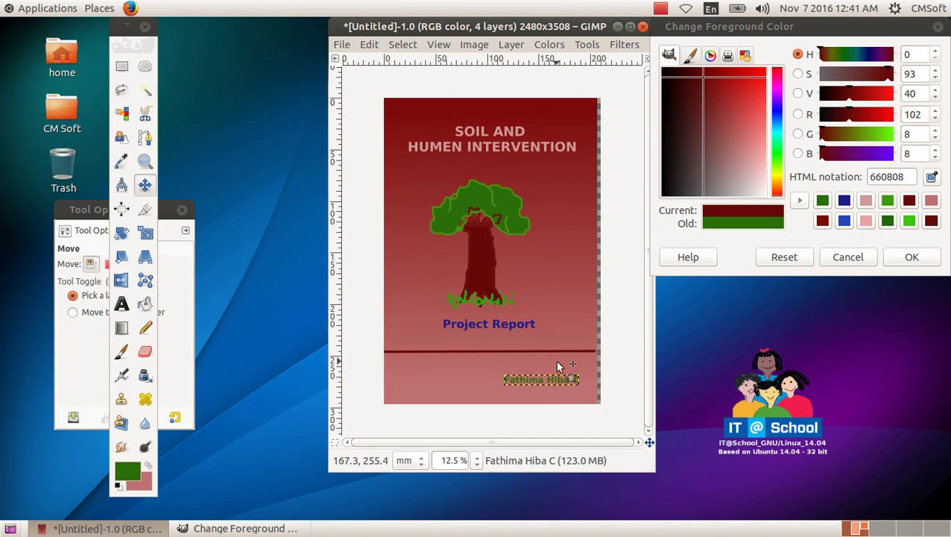
{"action": "left_click_drag", "start_coordinate": [556, 337], "coordinate": [564, 342]}
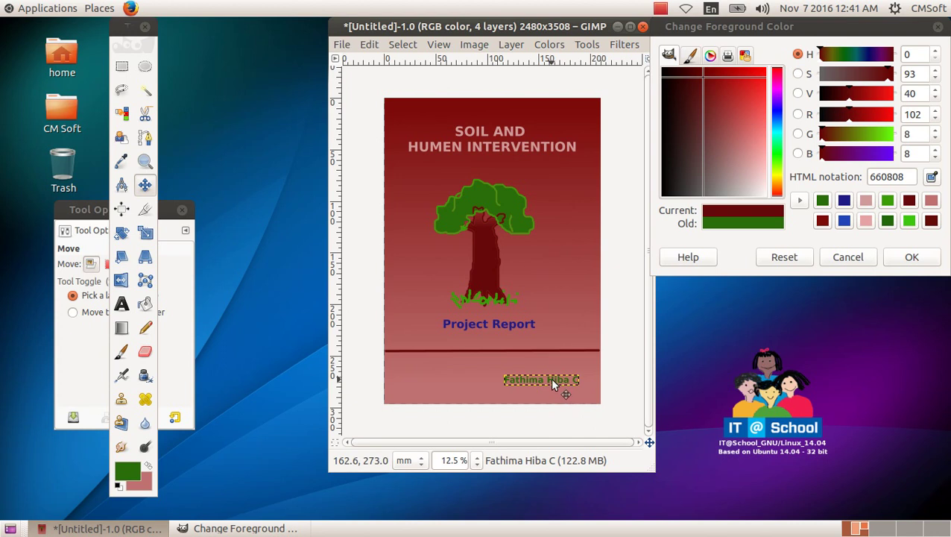
{"action": "left_click_drag", "start_coordinate": [552, 379], "coordinate": [565, 377]}
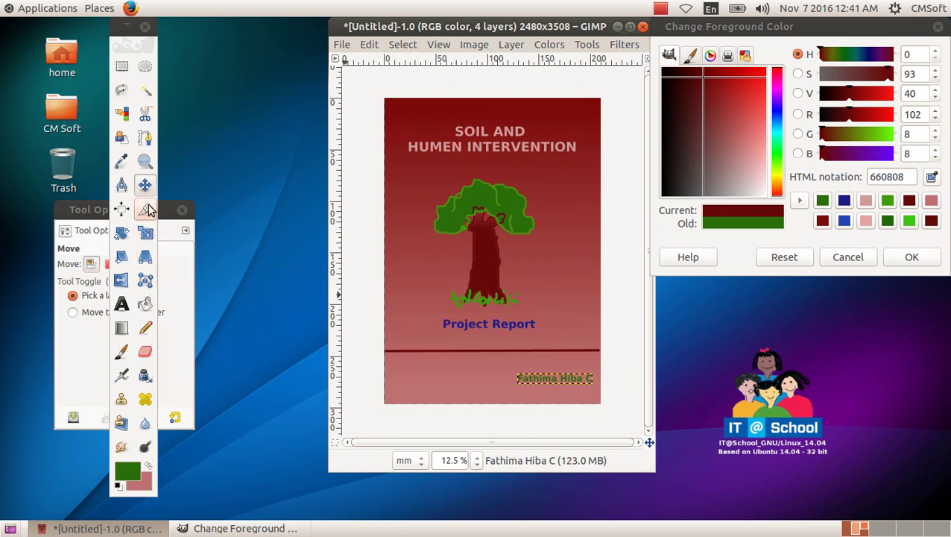
{"action": "left_click", "coordinate": [126, 303]}
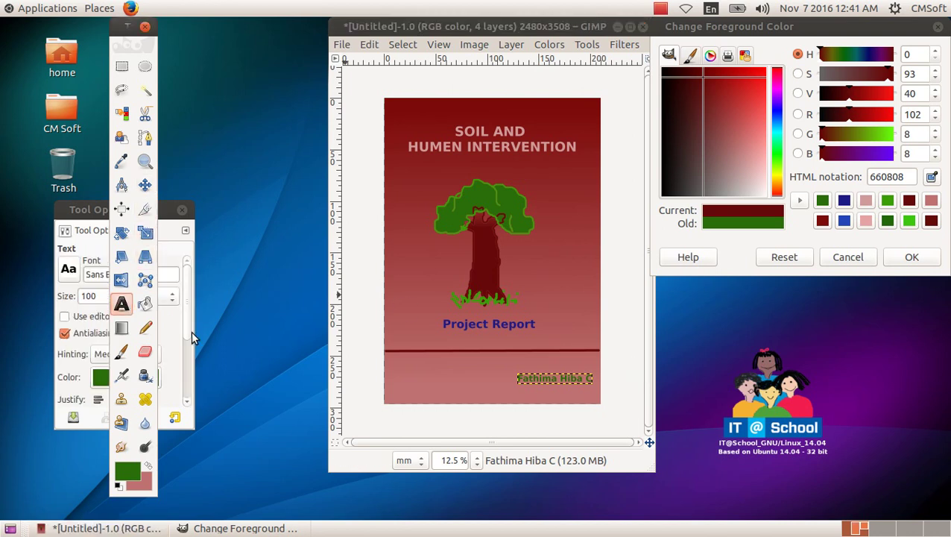
{"action": "left_click", "coordinate": [430, 382]}
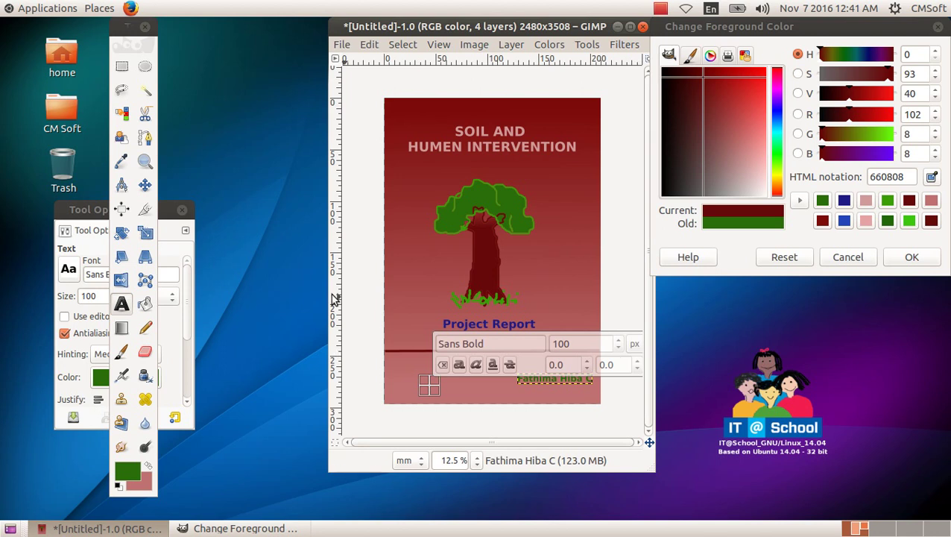
{"action": "left_click", "coordinate": [144, 185]}
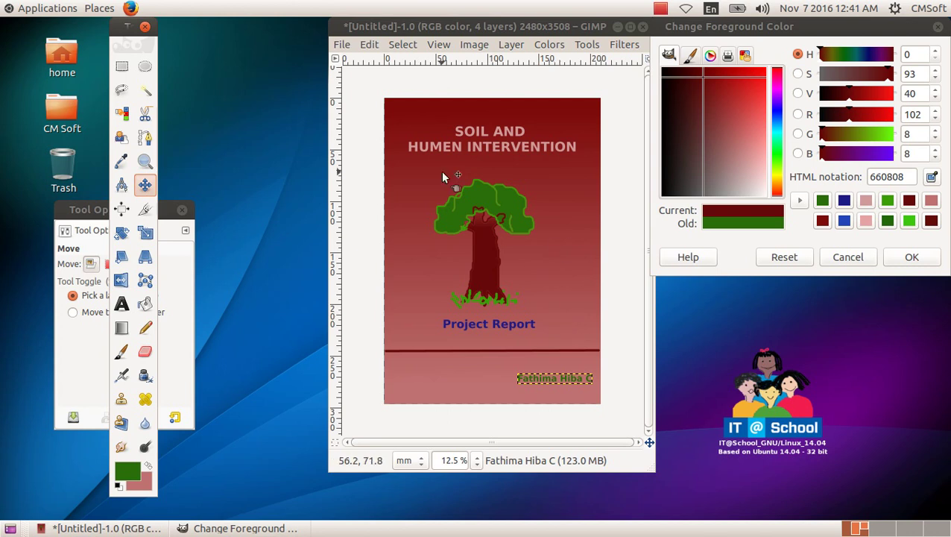
- Save the cover as coverpage.xcf in Students_Works_8/8A/student folder/Images
{"action": "left_click", "coordinate": [342, 46]}
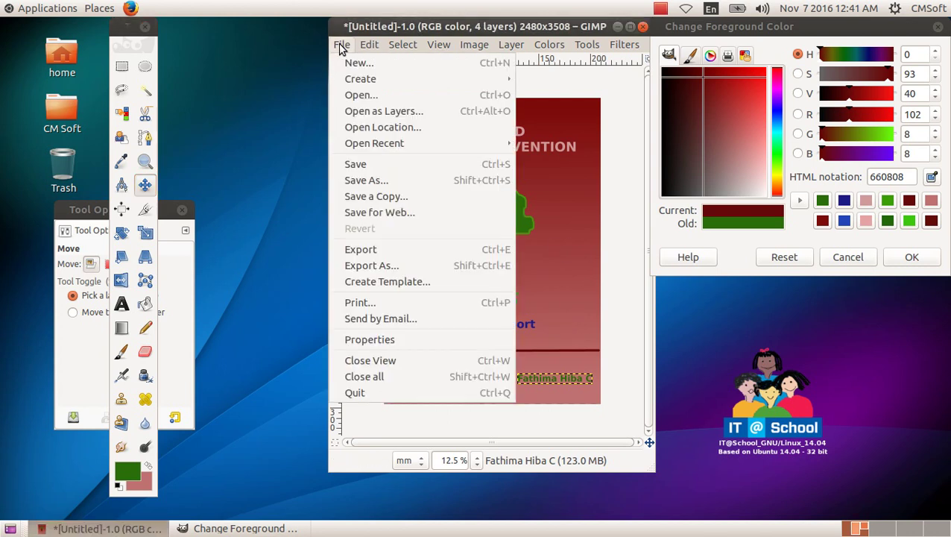
{"action": "left_click", "coordinate": [386, 167]}
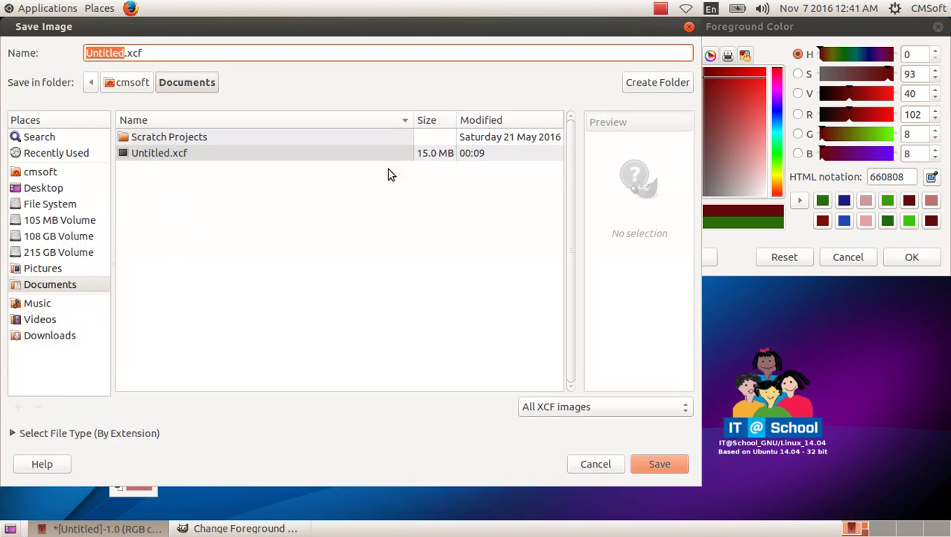
{"action": "type", "text": "cover"}
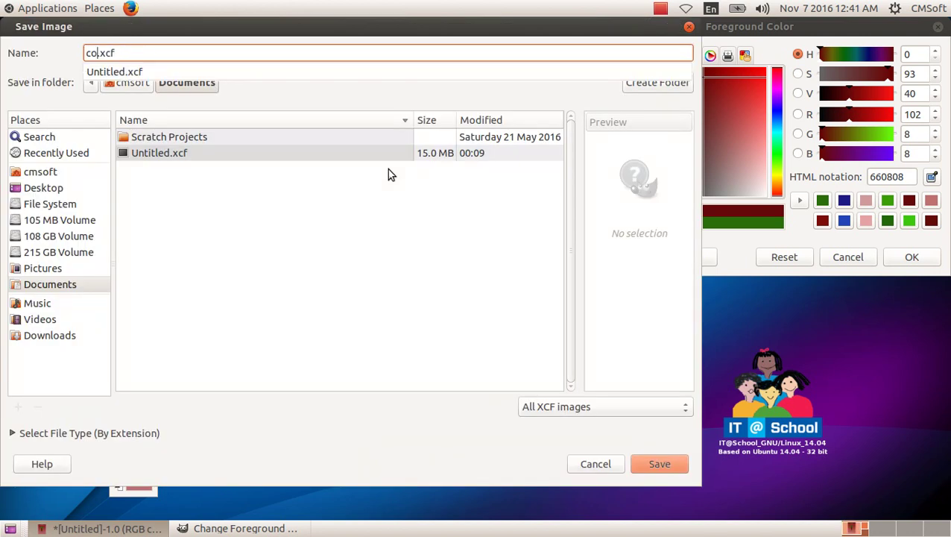
{"action": "type", "text": "pa"}
{"action": "left_click", "coordinate": [63, 172]}
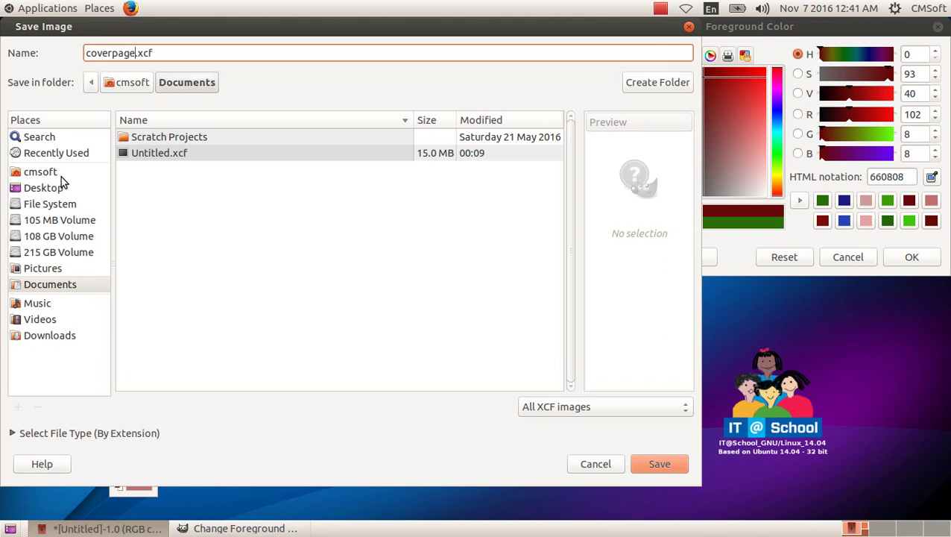
{"action": "left_click", "coordinate": [63, 175]}
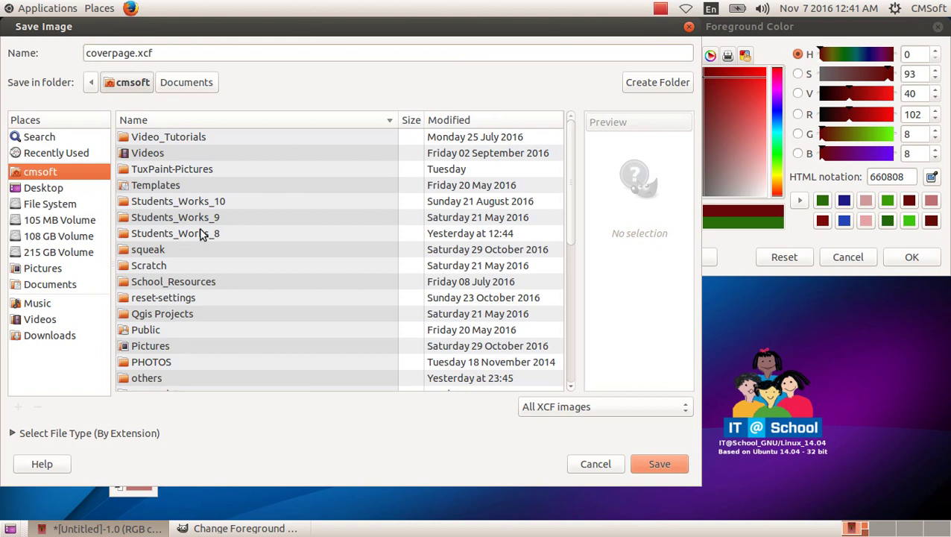
{"action": "double_click", "coordinate": [200, 234]}
{"action": "double_click", "coordinate": [143, 140]}
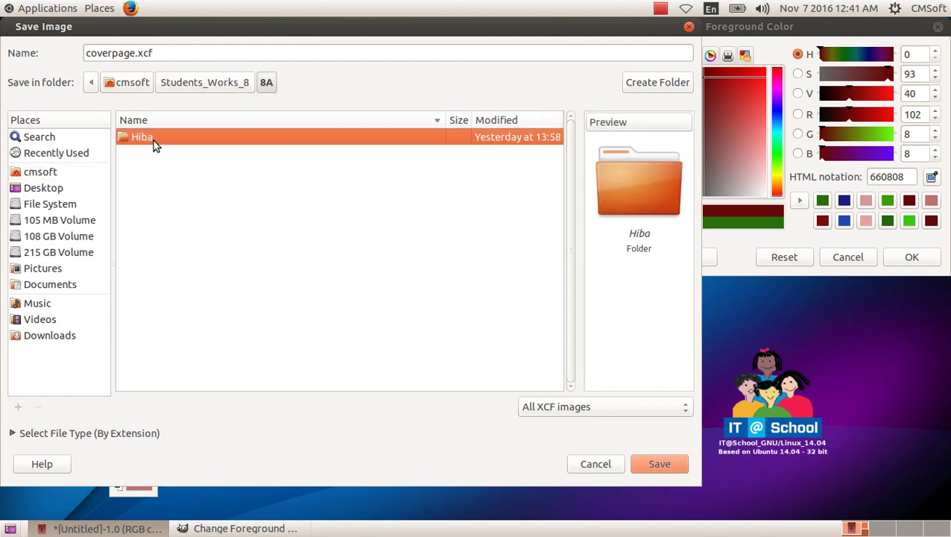
{"action": "double_click", "coordinate": [152, 141]}
{"action": "left_click", "coordinate": [166, 138]}
{"action": "double_click", "coordinate": [164, 138]}
{"action": "left_click", "coordinate": [652, 465]}
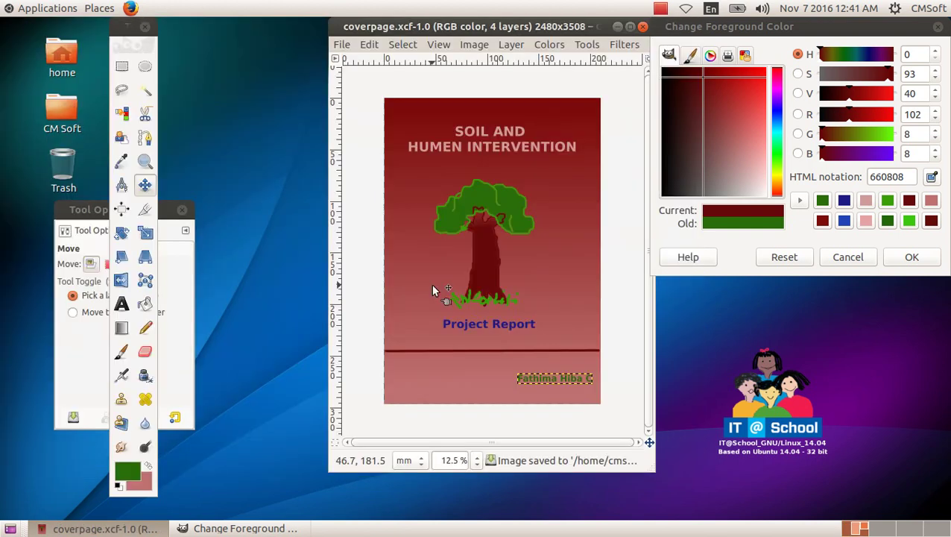